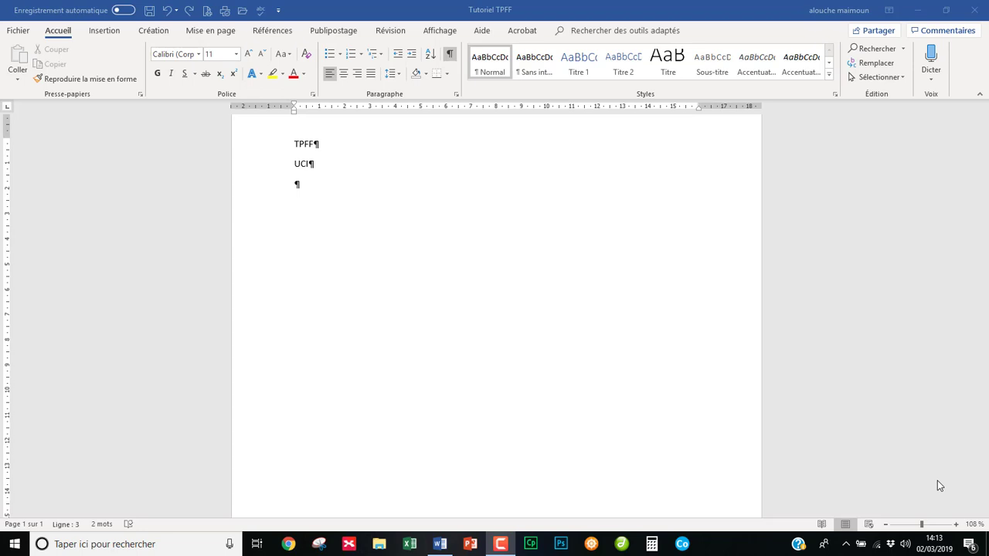
# Step: Look over the cover page text and its footer, and switch the view to show multiple pages
pyautogui.scroll(1, 817, 407)
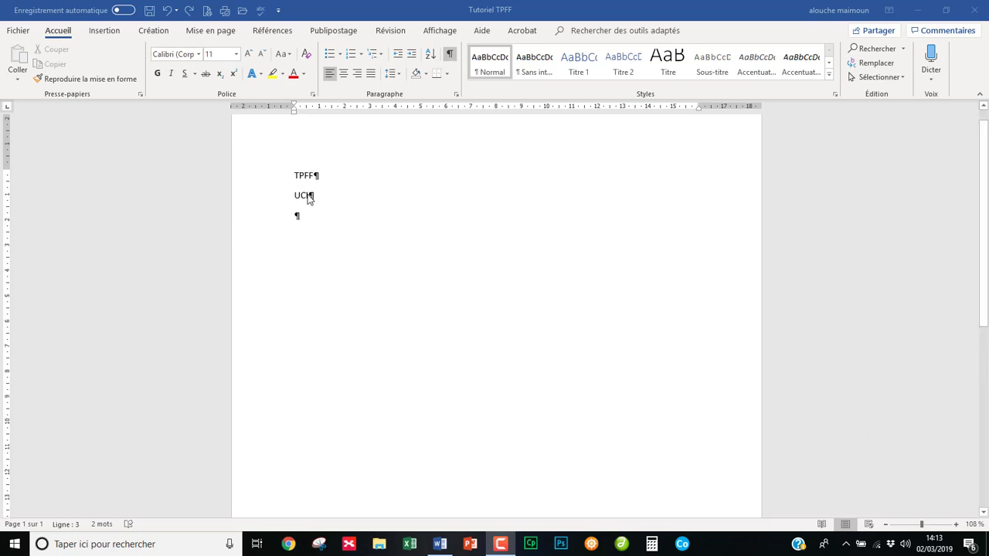
pyautogui.scroll(-8, 318, 234)
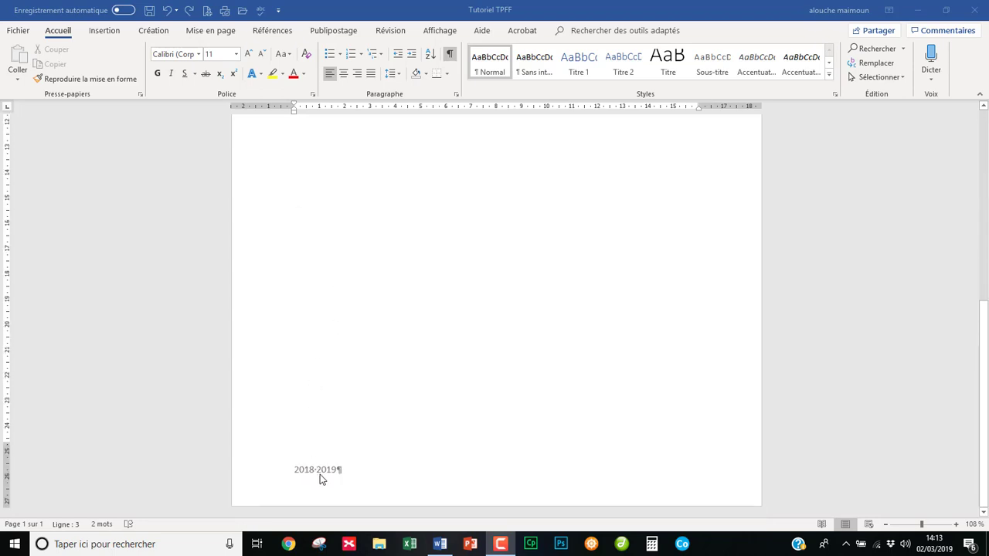
pyautogui.click(451, 33)
pyautogui.click(446, 33)
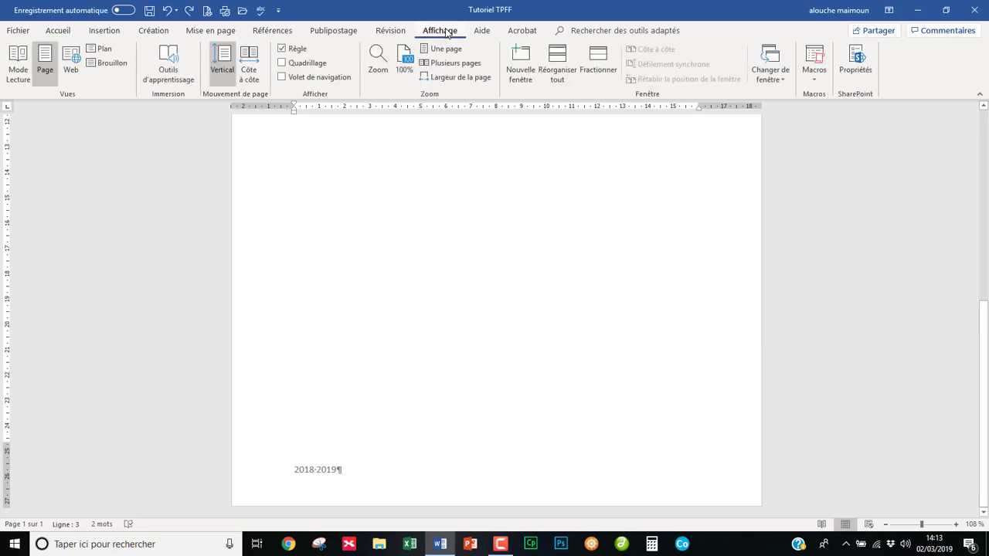
pyautogui.click(435, 64)
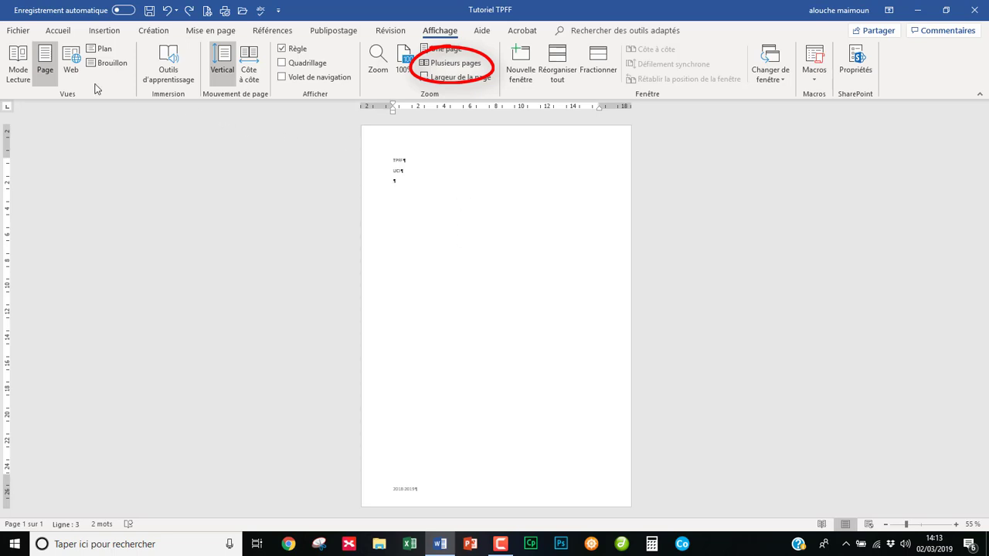
# Step: Insert a next-page section break (Page suivante) after the UCI line on the cover page
pyautogui.click(59, 32)
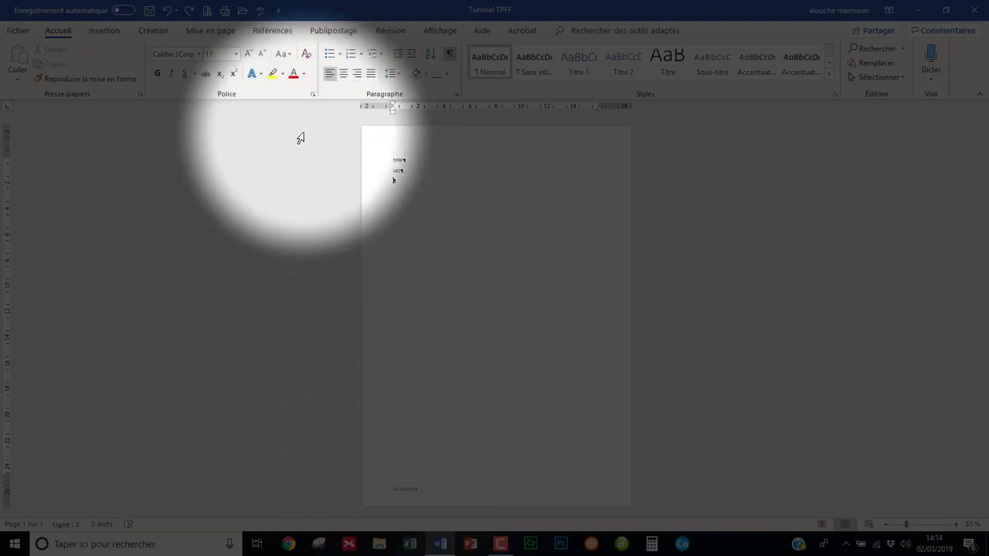
pyautogui.click(211, 31)
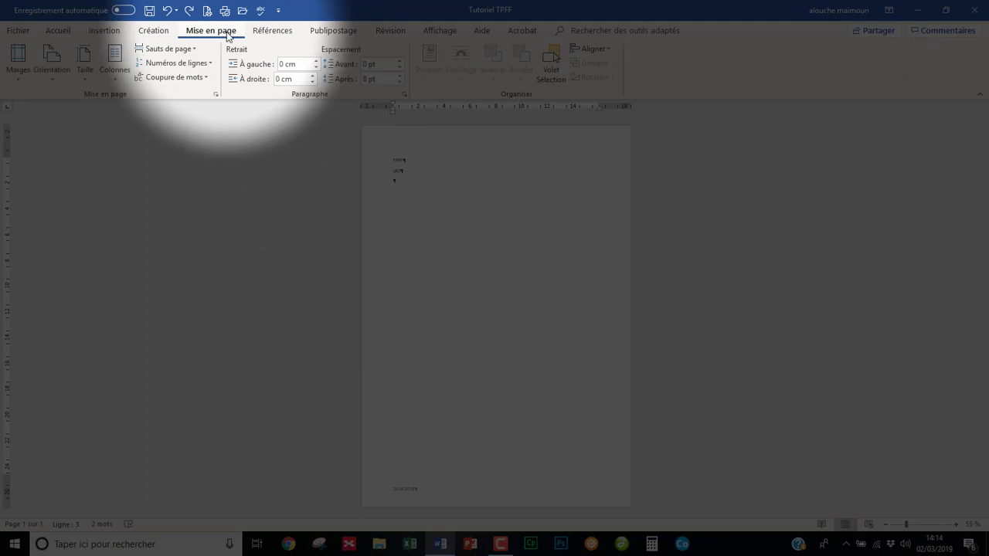
pyautogui.click(195, 50)
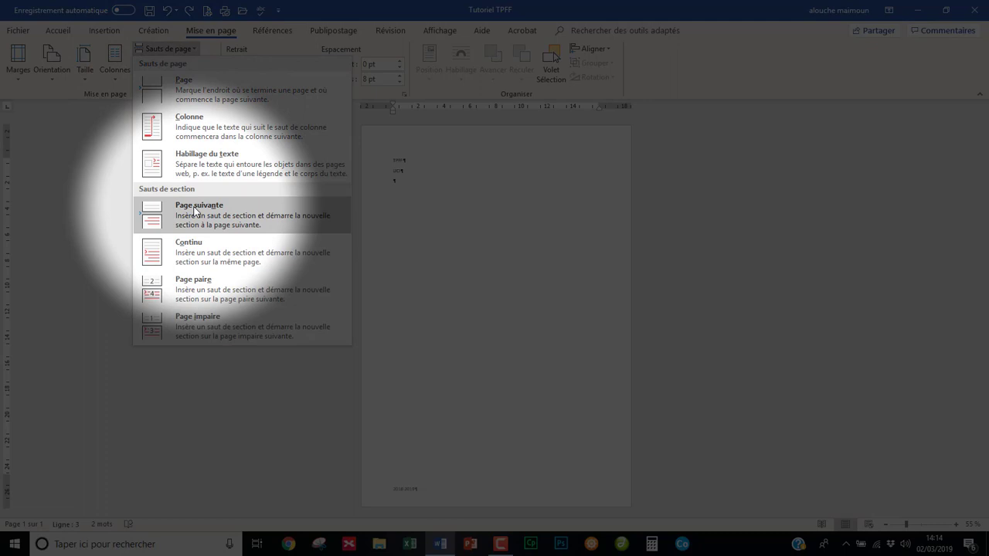
pyautogui.click(195, 210)
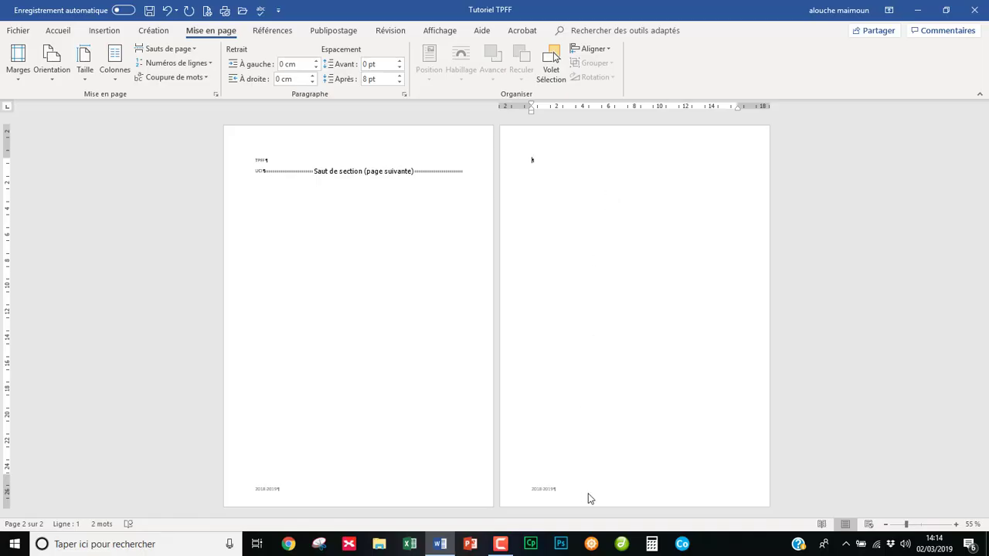
# Step: Unlink the section 2 footer from the previous section, append TPFF to it and return to the body text
pyautogui.doubleClick(582, 495)
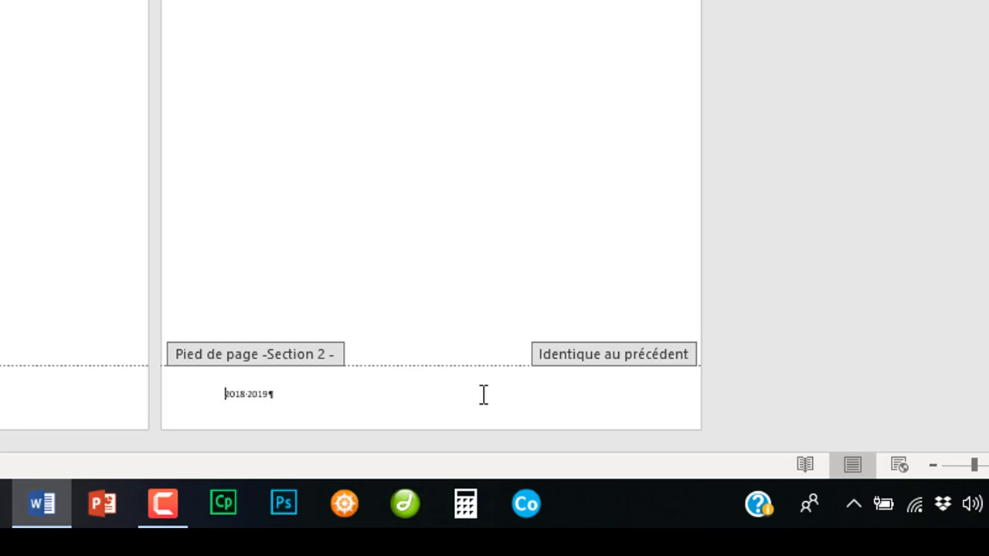
pyautogui.click(407, 409)
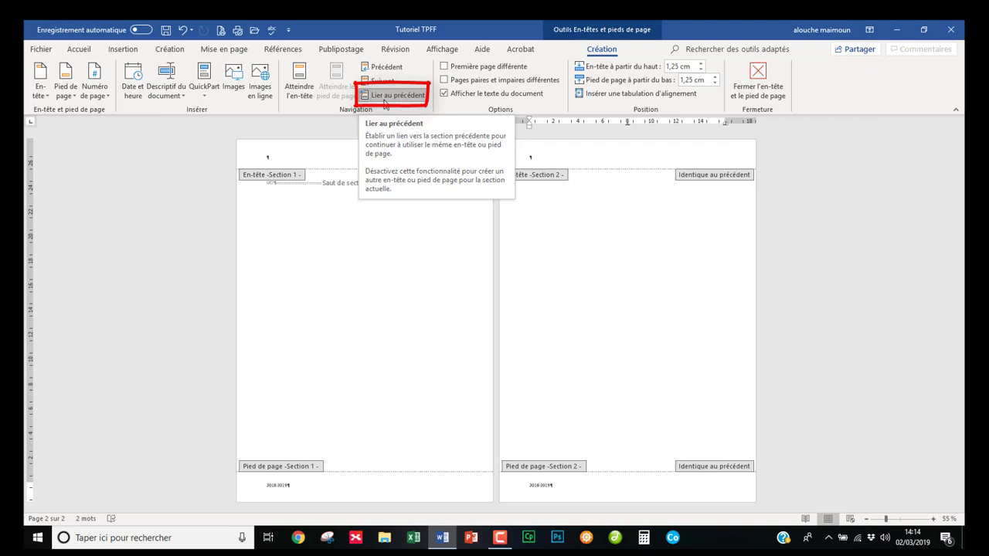
pyautogui.click(406, 101)
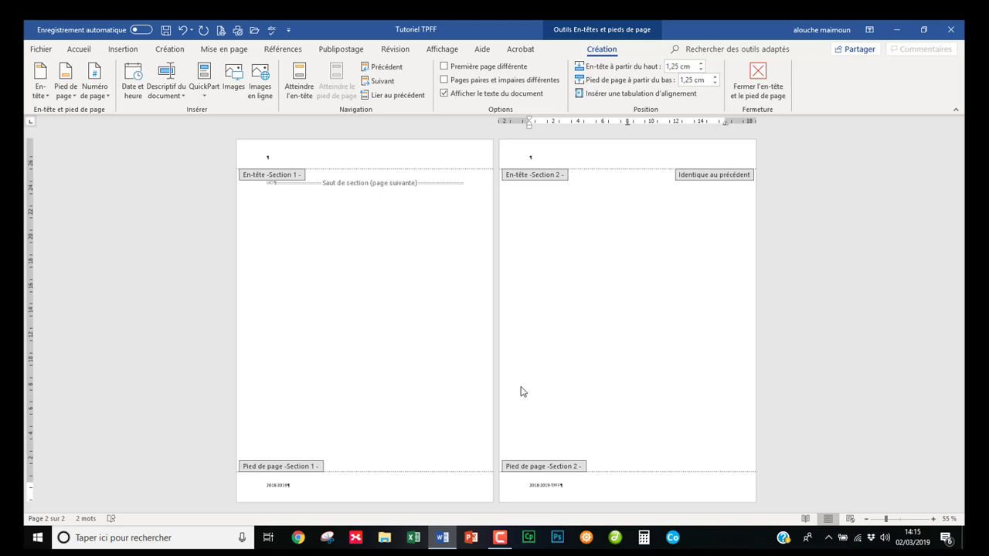
pyautogui.doubleClick(653, 318)
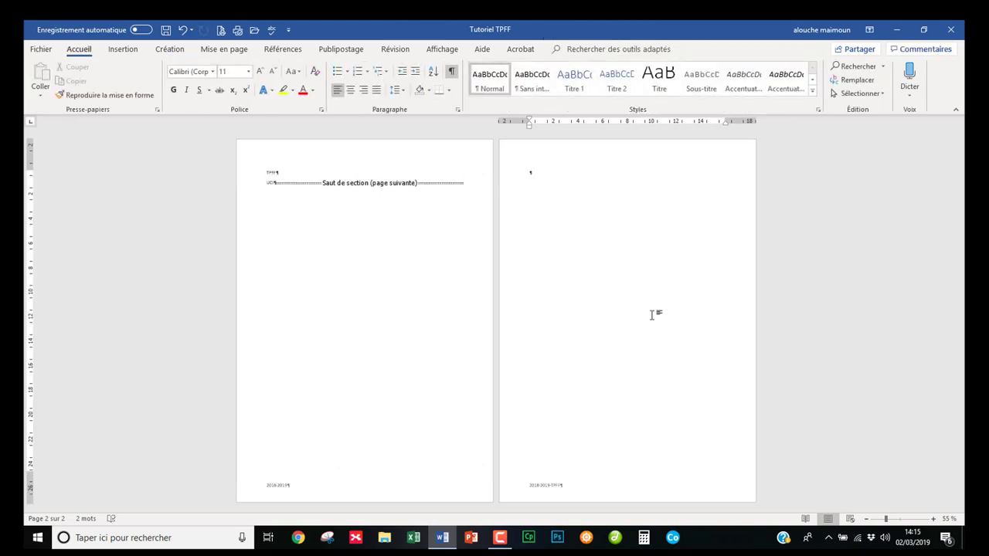
# Step: Enter "Quatrième de couverture" on page 2 and insert a next-page section break after it
pyautogui.write('atrième de couverture')
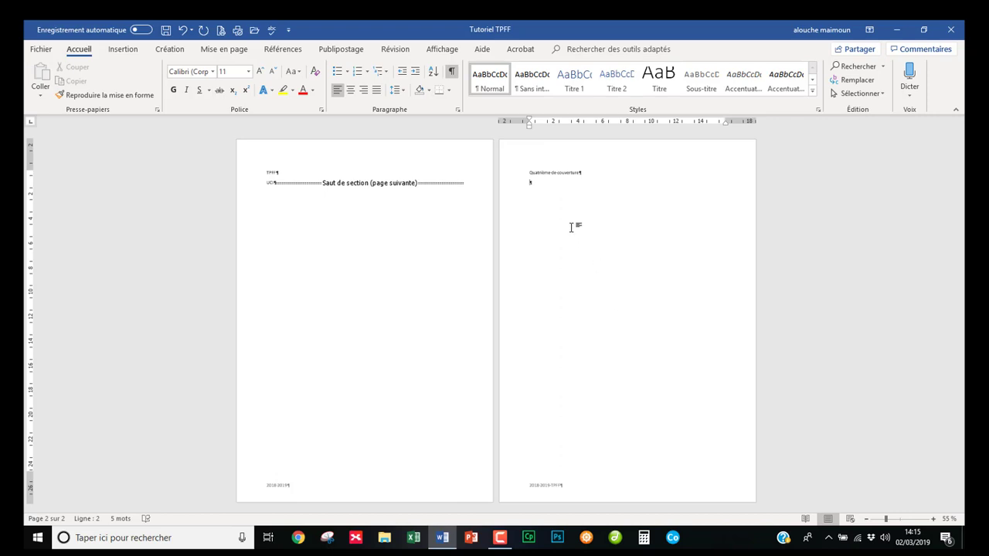
pyautogui.click(239, 50)
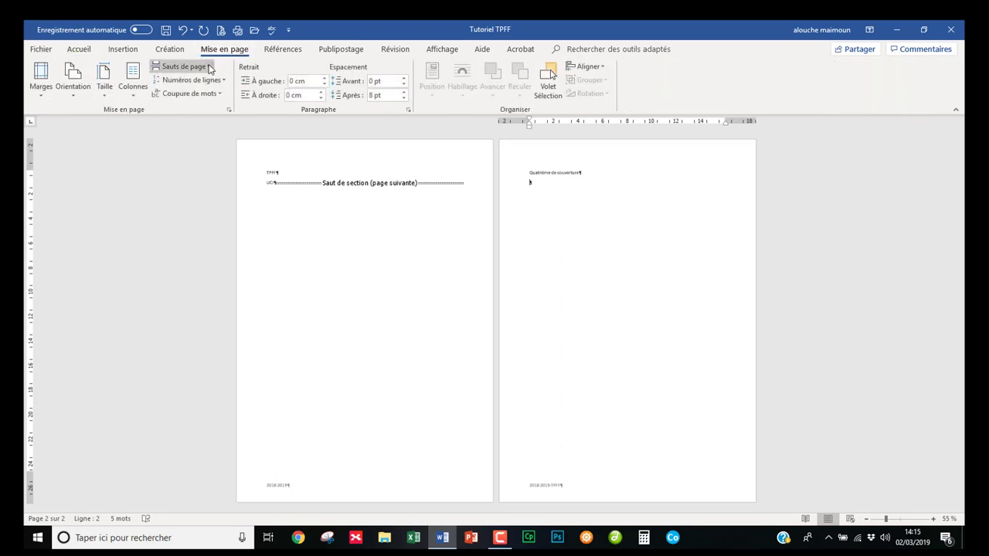
pyautogui.click(210, 68)
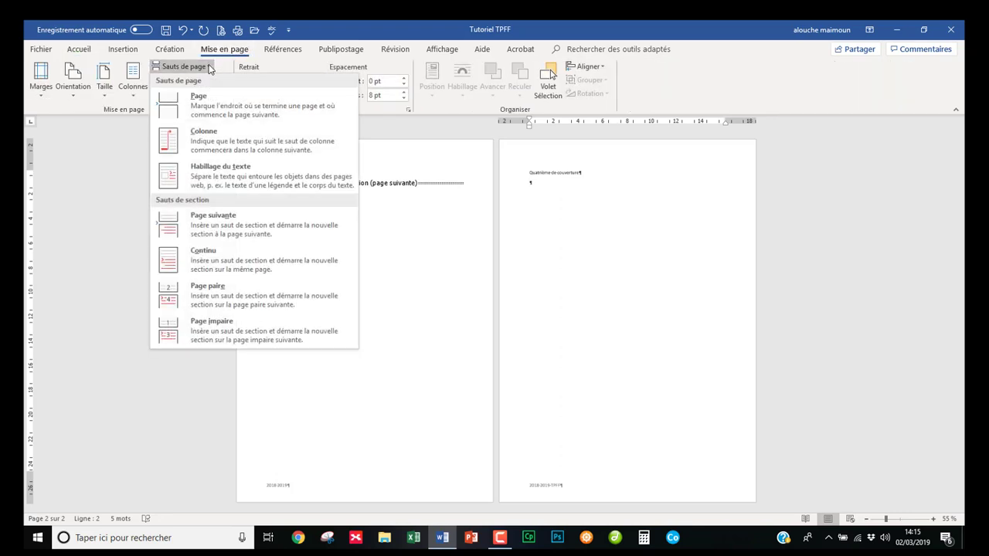
pyautogui.click(218, 225)
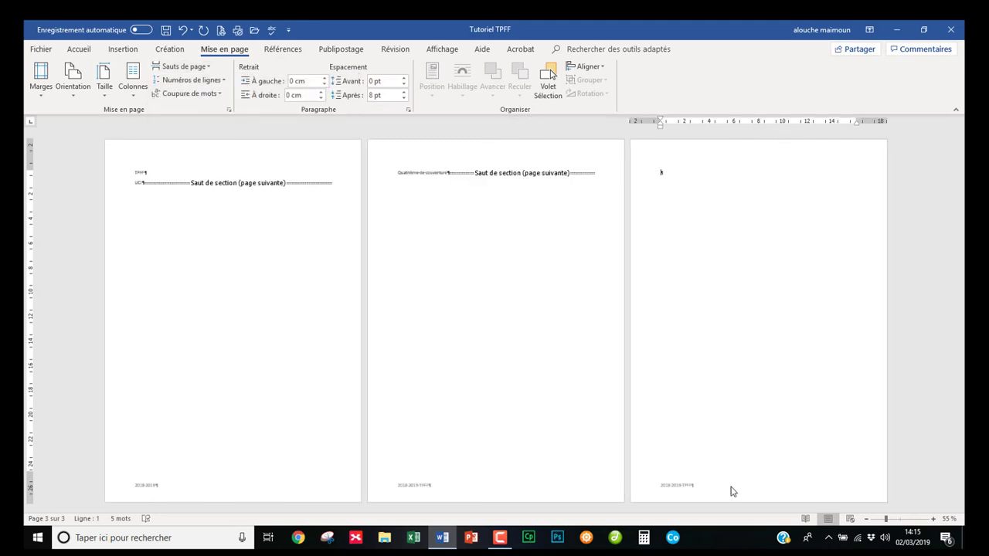
# Step: Unlink the section 3 footer from the previous section and delete 2018-2019 from it, keeping TPFF
pyautogui.doubleClick(731, 487)
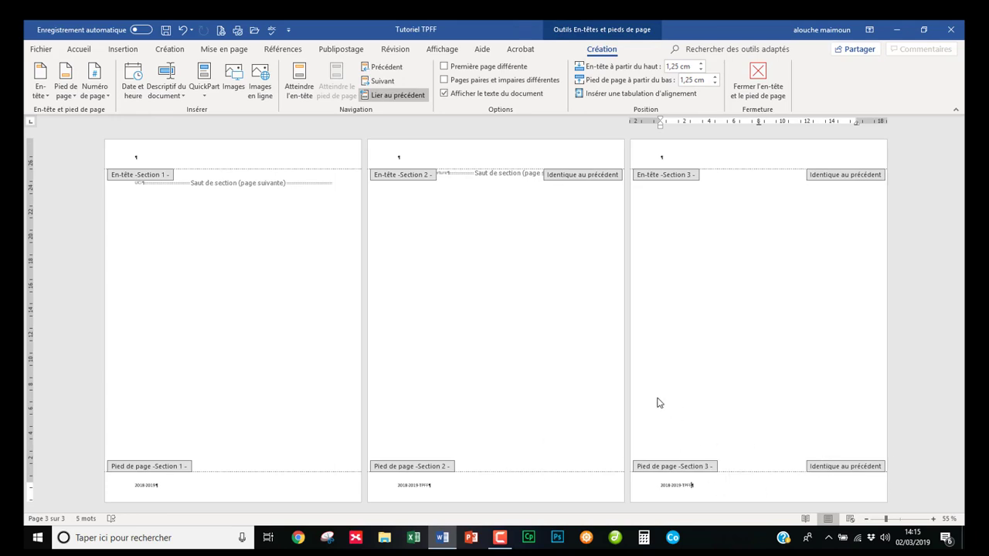
pyautogui.click(377, 96)
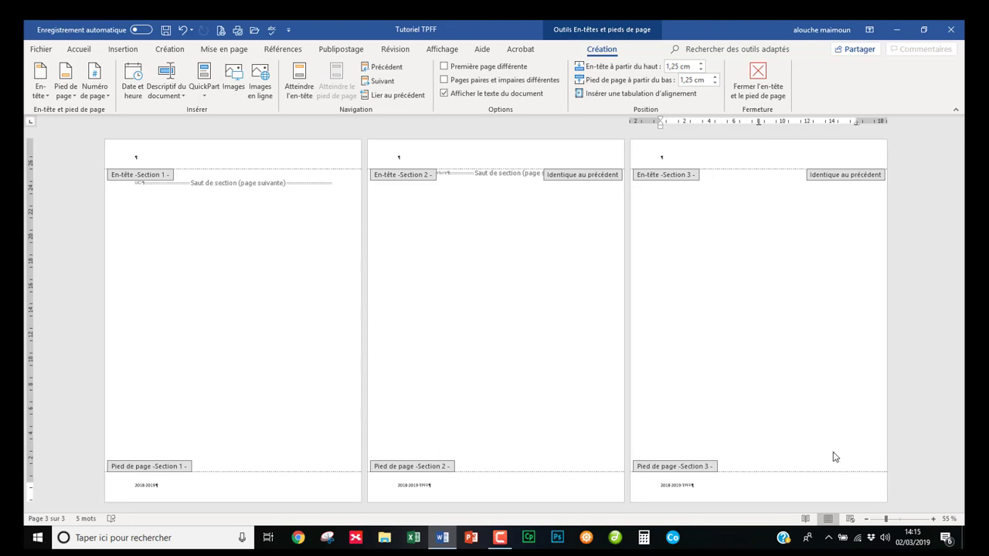
pyautogui.click(682, 485)
pyautogui.press('BackSpace')
pyautogui.press('BackSpace')
pyautogui.press('BackSpace')
pyautogui.press('BackSpace')
pyautogui.press('BackSpace')
pyautogui.press('BackSpace')
pyautogui.press('BackSpace')
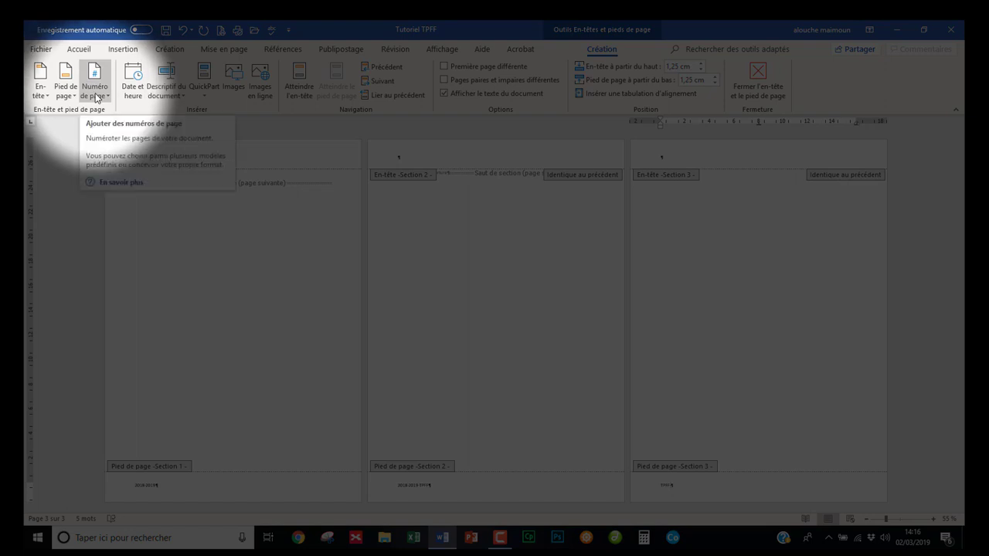
# Step: Insert a plain page number (Numéro normal) after TPFF in the section 3 footer, preceded by the word "page"
pyautogui.click(97, 96)
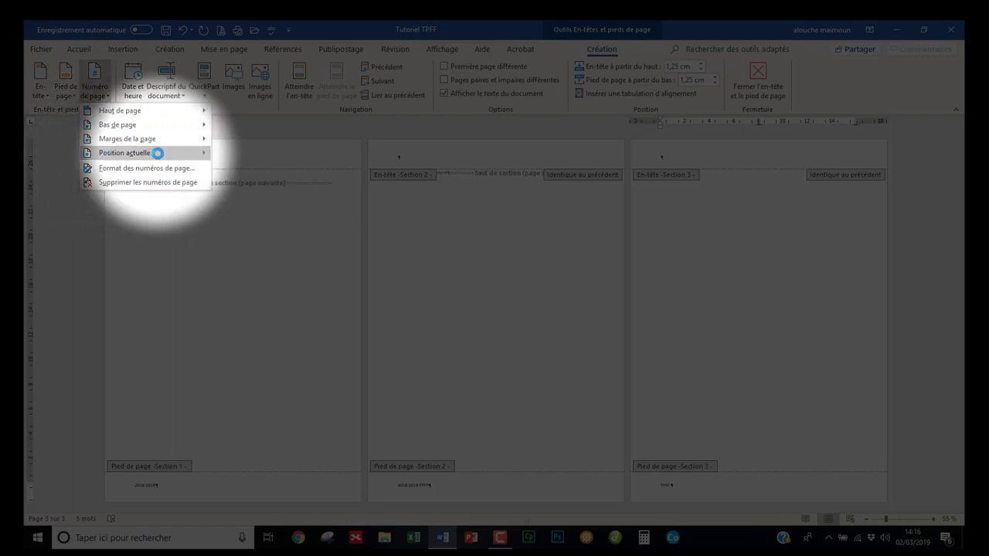
pyautogui.moveTo(172, 156)
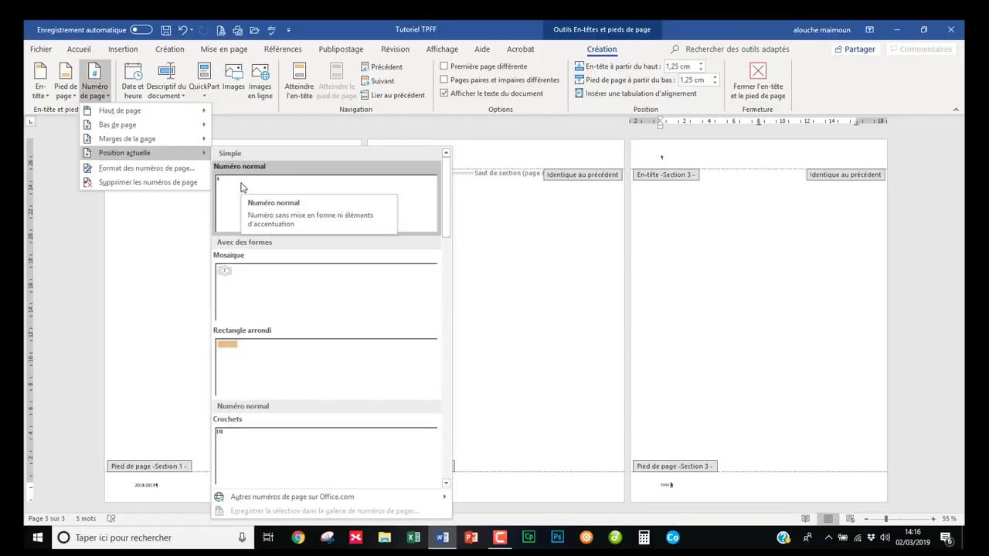
pyautogui.click(241, 187)
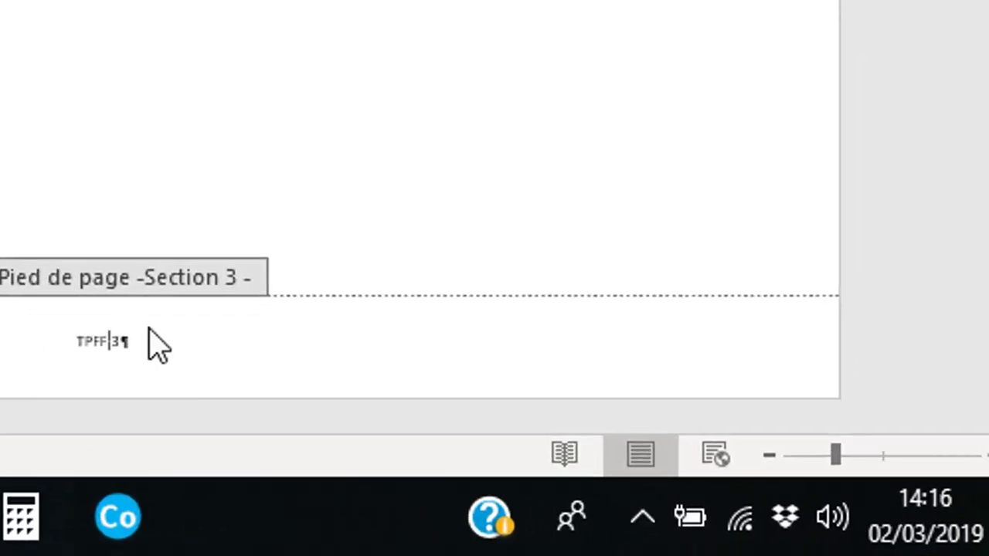
pyautogui.write('page')
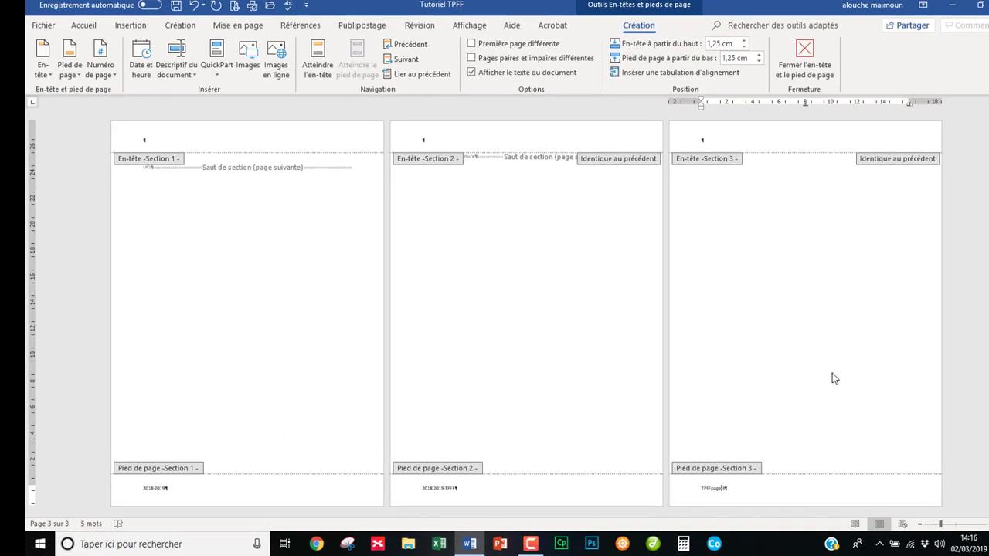
# Step: Set the section 3 page numbering to start at 1
pyautogui.doubleClick(724, 491)
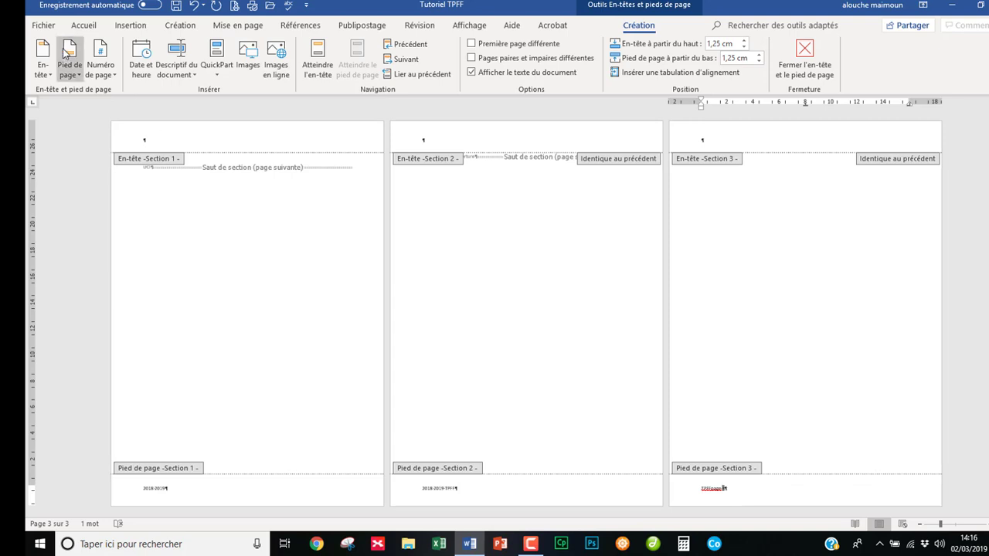
pyautogui.click(102, 72)
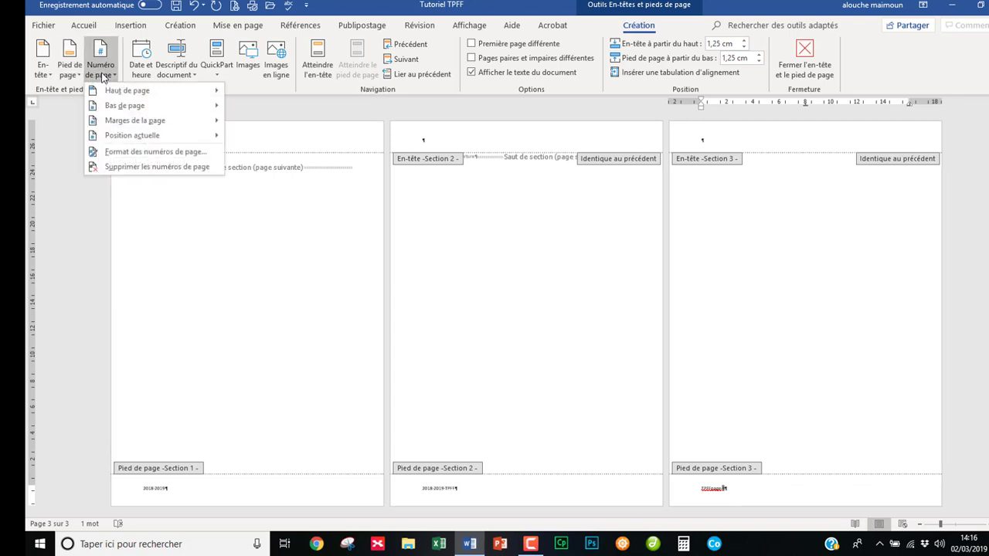
pyautogui.click(104, 155)
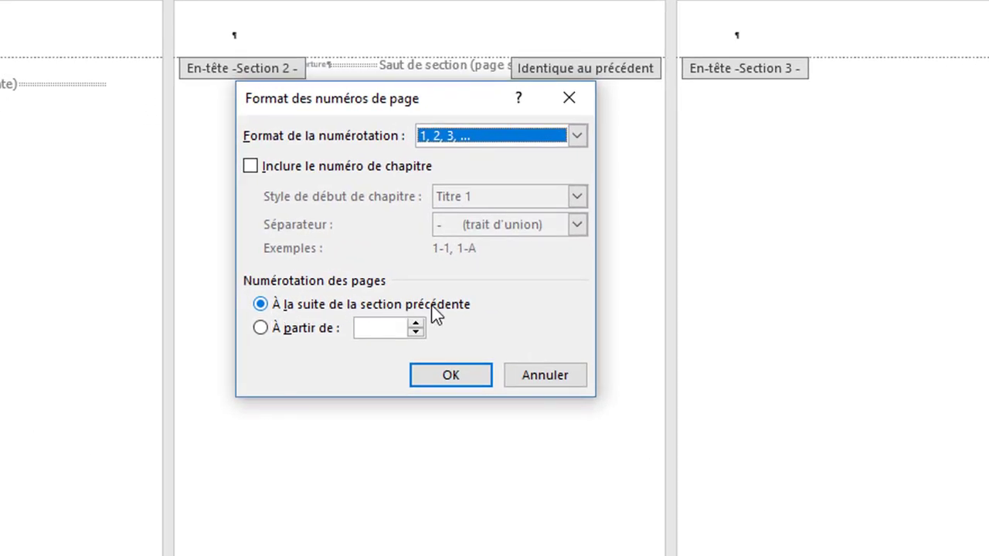
pyautogui.click(263, 328)
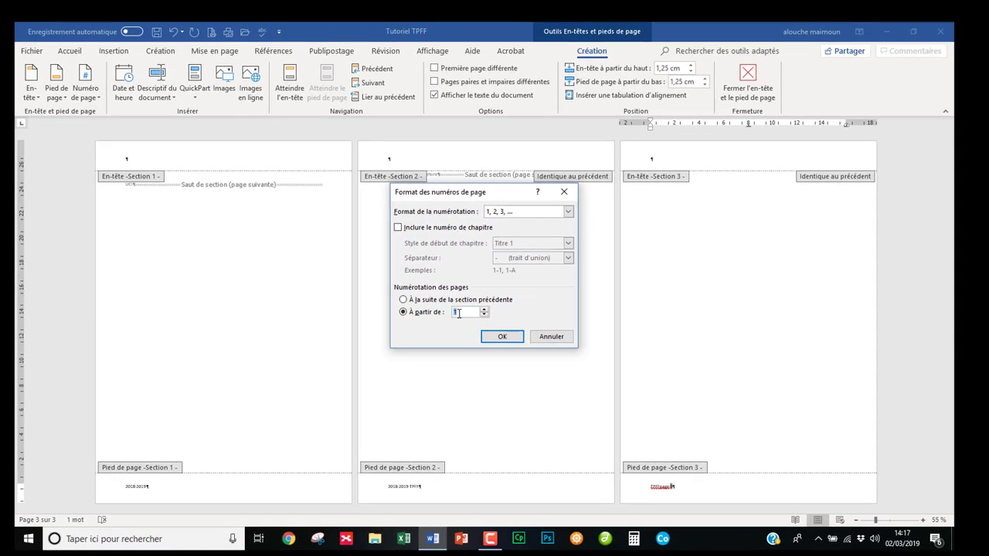
pyautogui.click(503, 337)
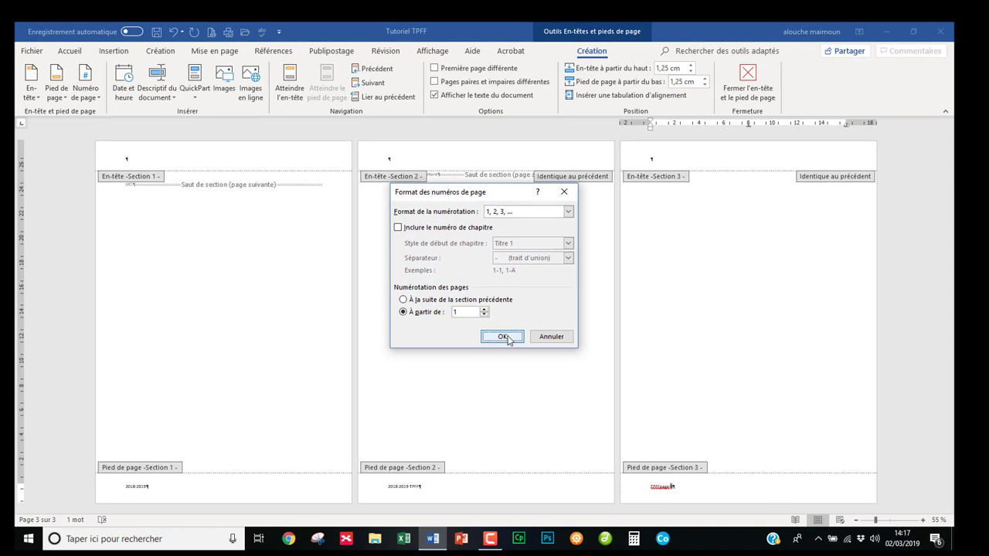
# Step: Insert a space between "TPFF" and "page" in the section 3 footer
pyautogui.click(895, 521)
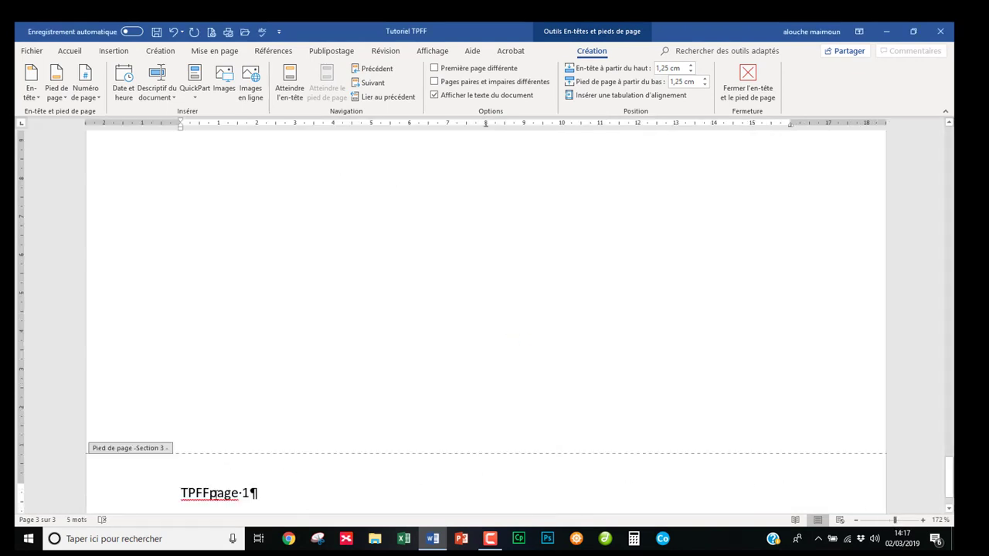
pyautogui.click(209, 492)
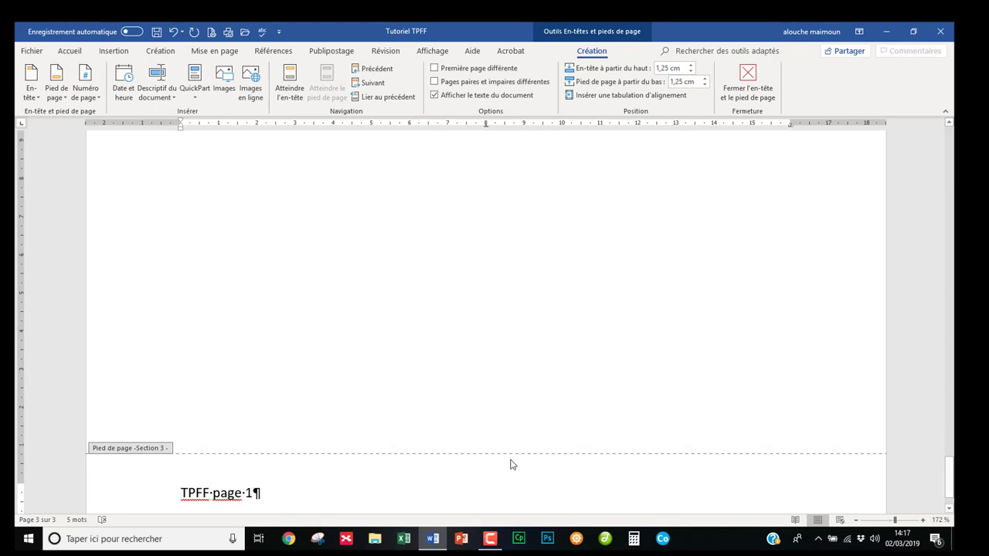
pyautogui.moveTo(887, 524); pyautogui.dragTo(872, 525)
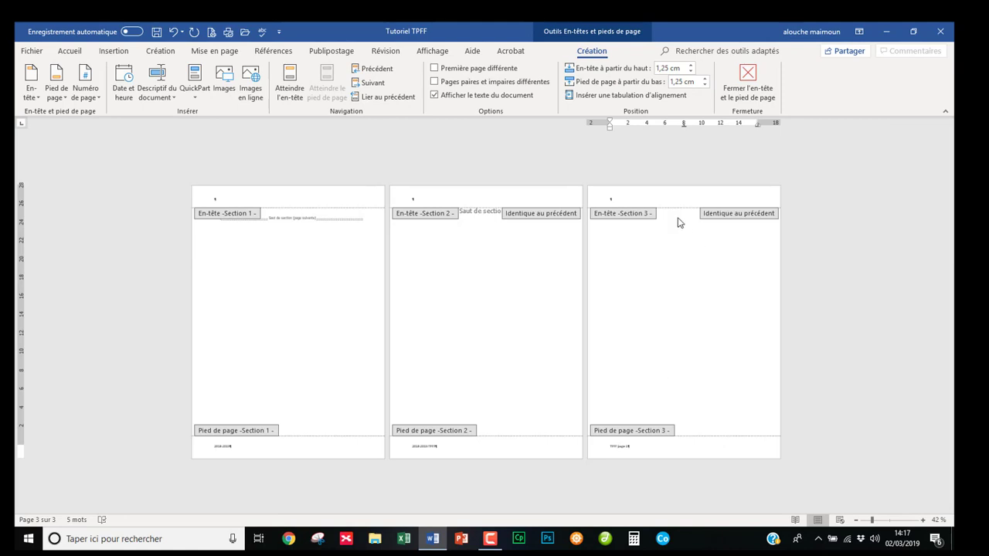
# Step: Unlink the section 3 header from the previous section, enter "sommaire" in it and return to the body text
pyautogui.click(672, 199)
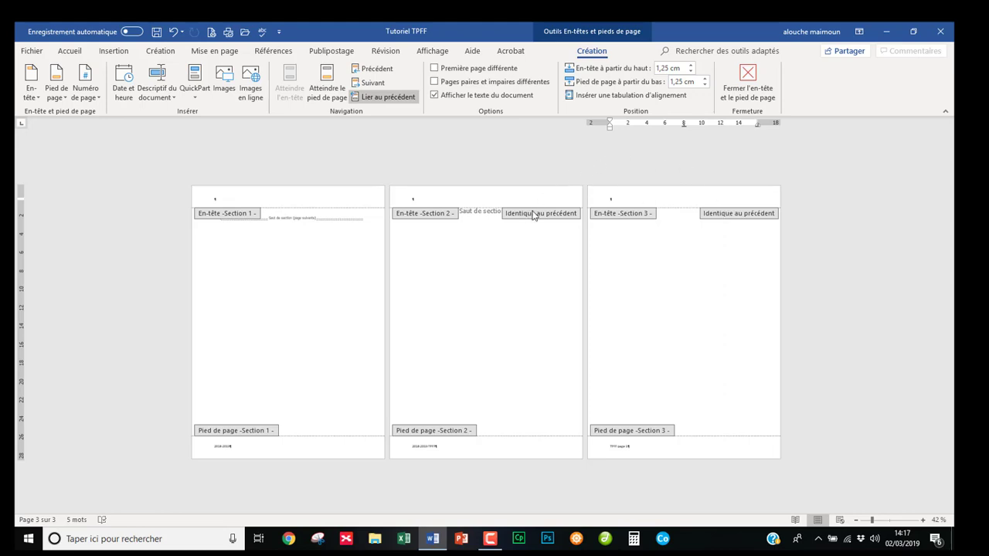
pyautogui.click(372, 99)
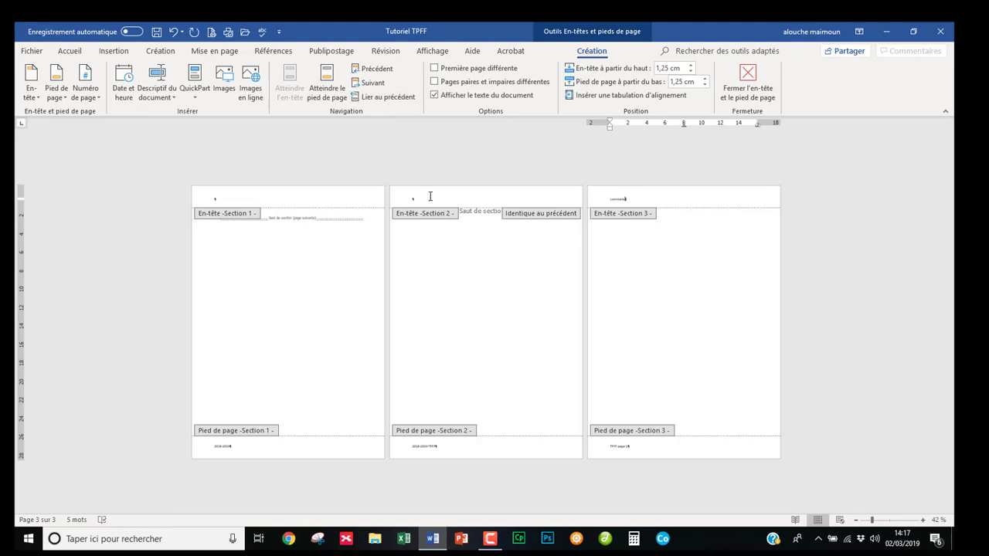
pyautogui.doubleClick(635, 277)
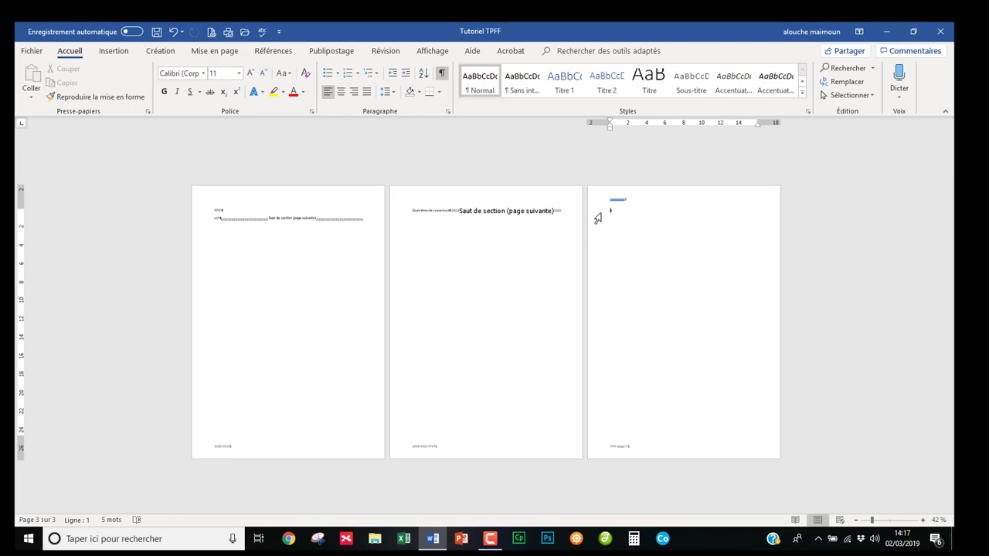
# Step: Add an empty paragraph in the body of page 3 and insert a next-page section break (Page suivante) there
pyautogui.hotkey('ctrl', 'z')
pyautogui.click(216, 51)
pyautogui.click(200, 69)
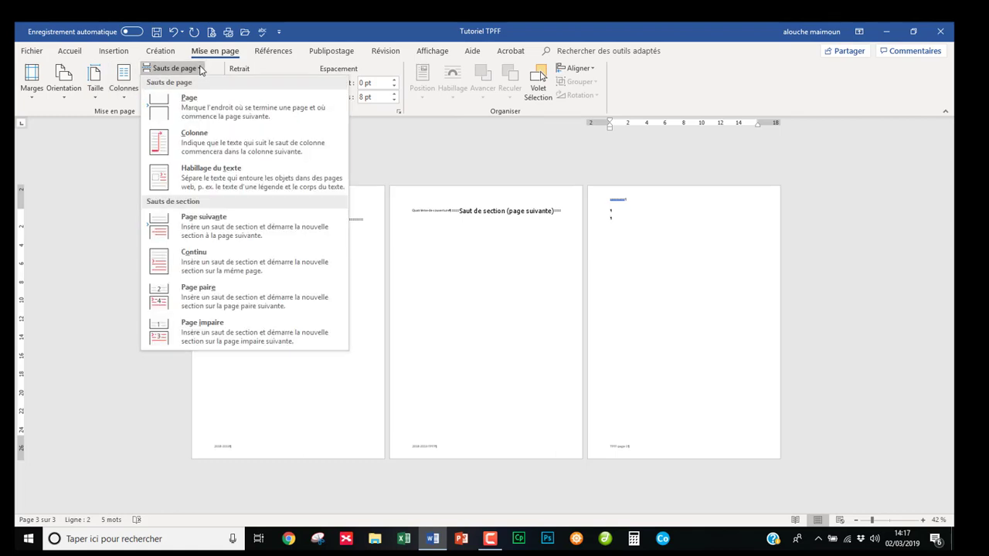
pyautogui.click(222, 224)
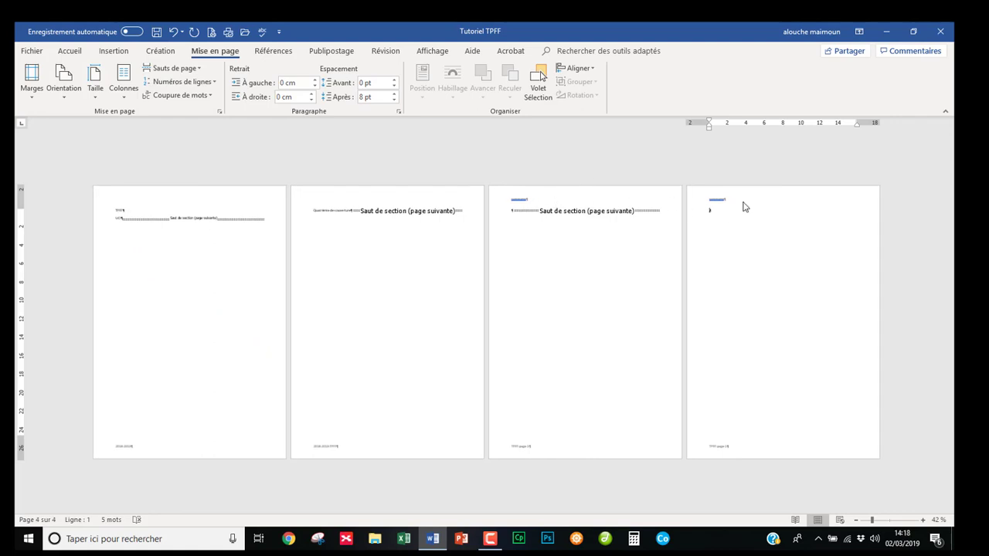
# Step: Unlink the section 4 header from the previous section and replace its text with "contexte"
pyautogui.doubleClick(744, 207)
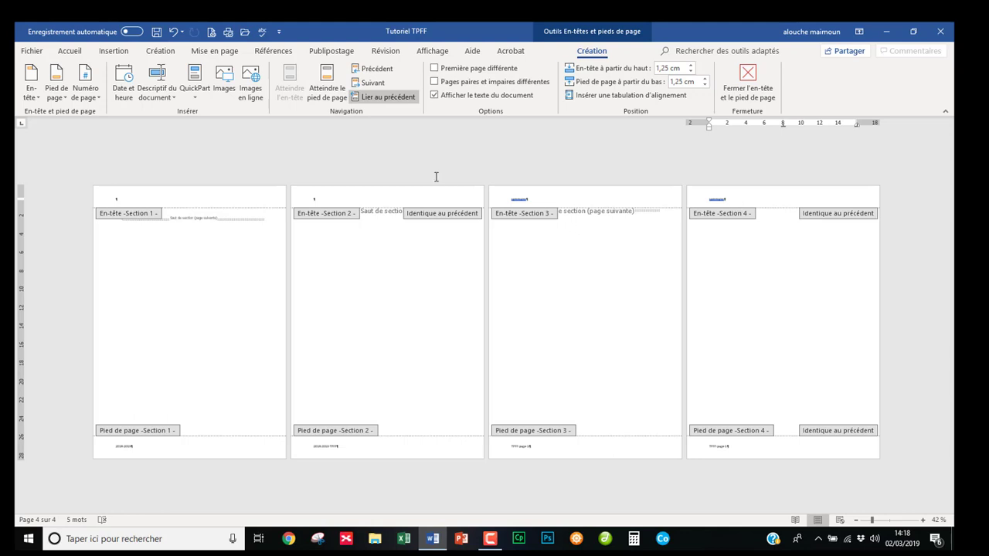
pyautogui.click(384, 97)
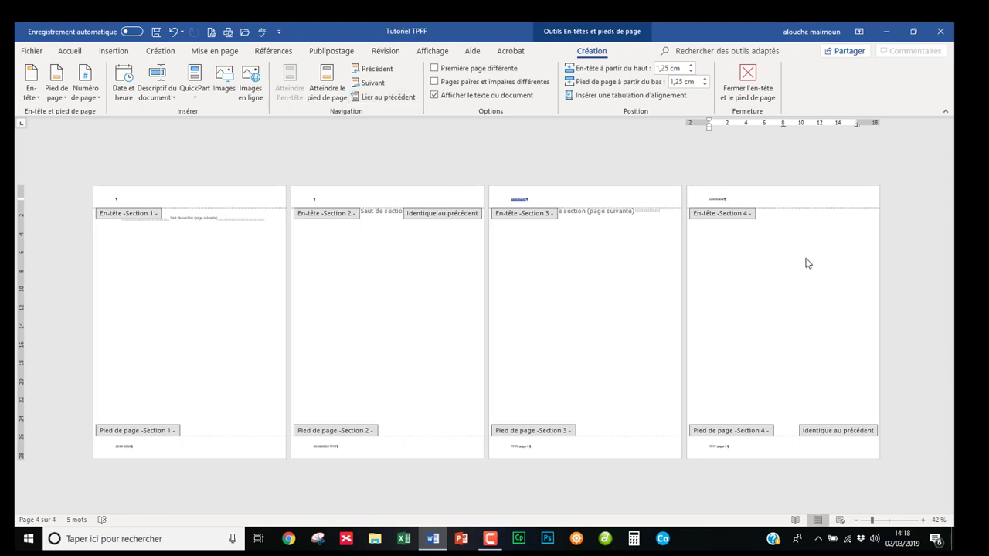
pyautogui.moveTo(731, 200); pyautogui.dragTo(696, 201)
pyautogui.press('Delete')
# Step: Set the section 4 page numbering to continue from the previous section (À la suite de la section précédente) and return to the body text
pyautogui.click(767, 453)
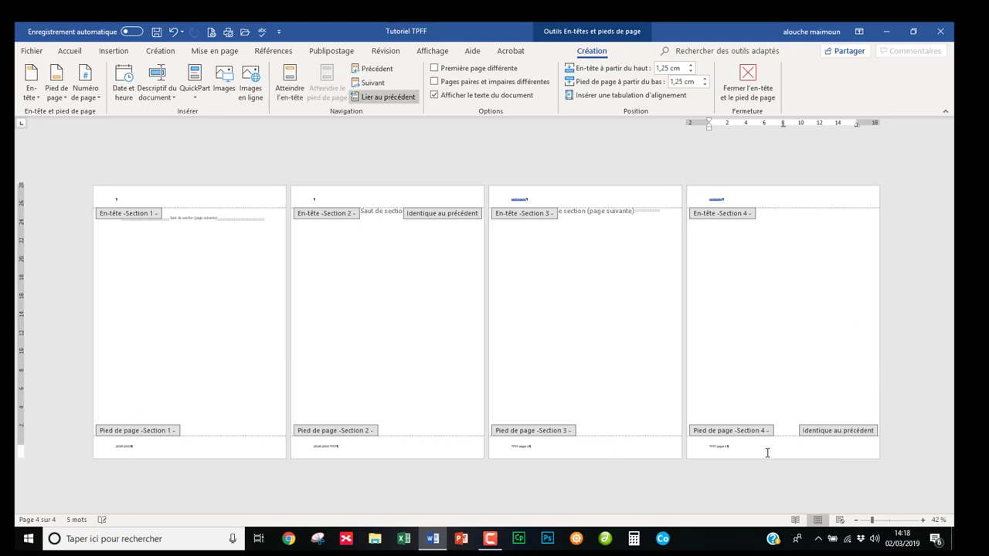
pyautogui.click(900, 520)
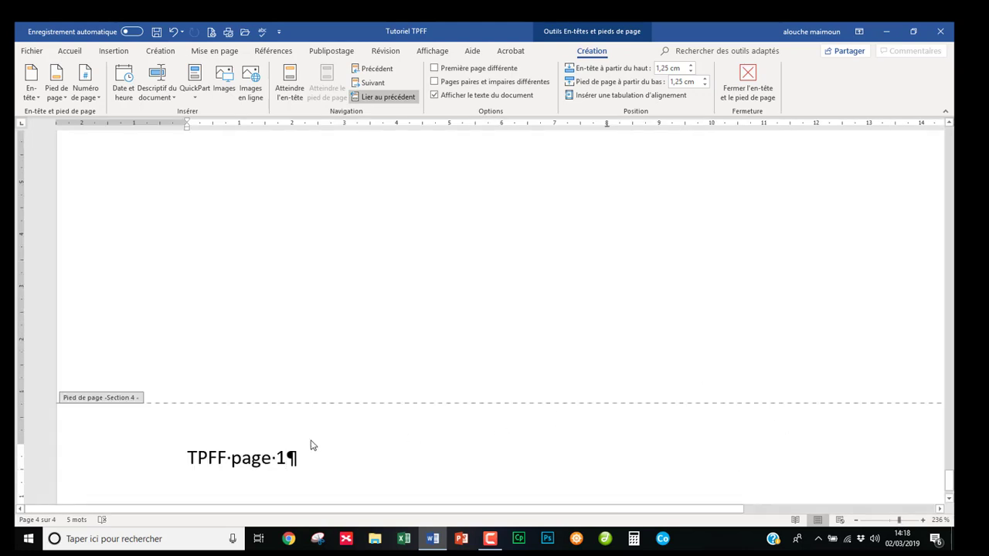
pyautogui.moveTo(276, 459); pyautogui.dragTo(297, 465)
pyautogui.click(283, 458)
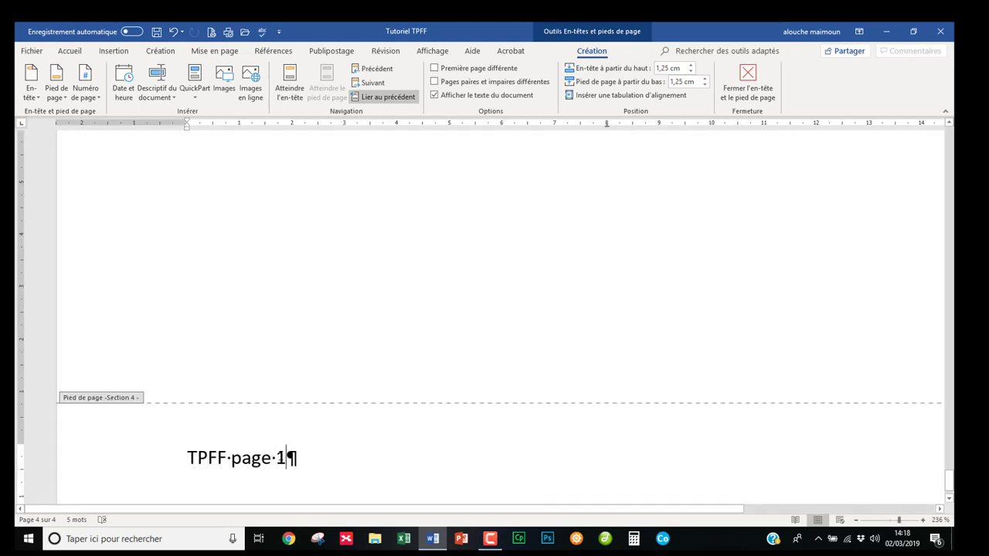
pyautogui.doubleClick(280, 457)
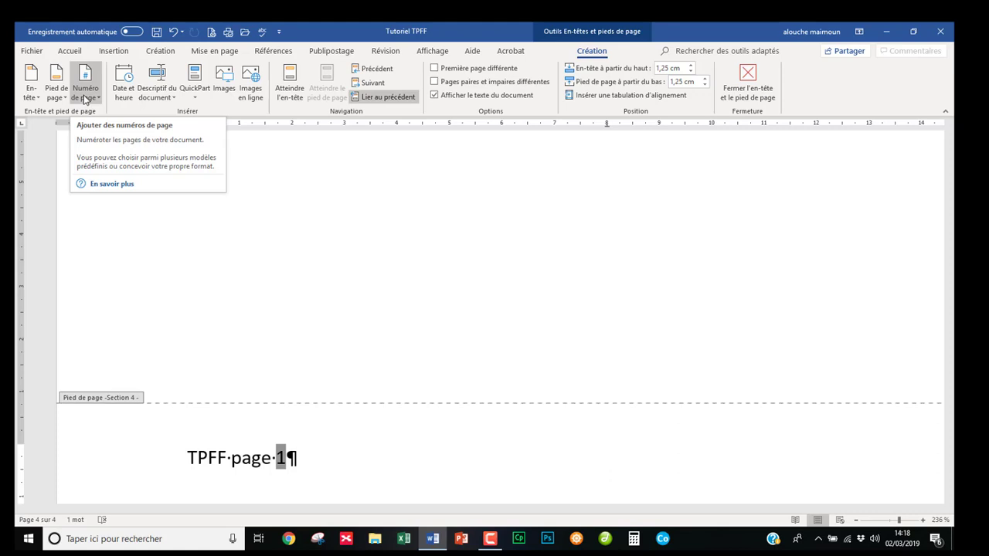
pyautogui.click(85, 98)
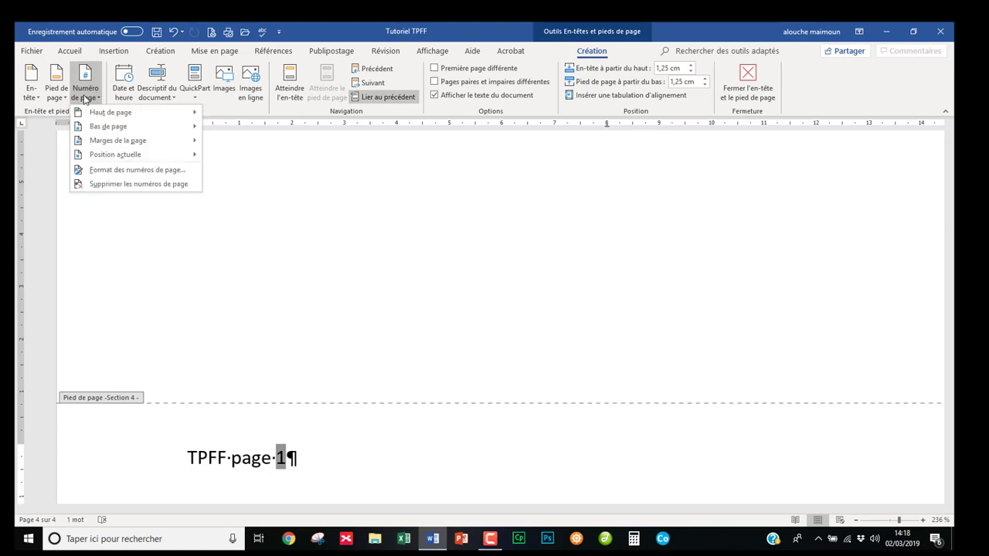
pyautogui.click(99, 170)
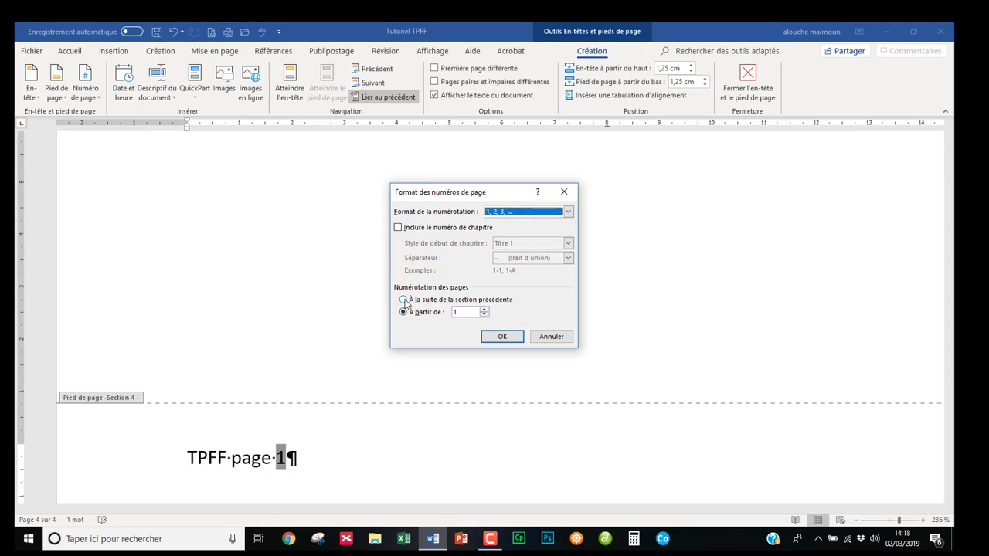
pyautogui.click(403, 300)
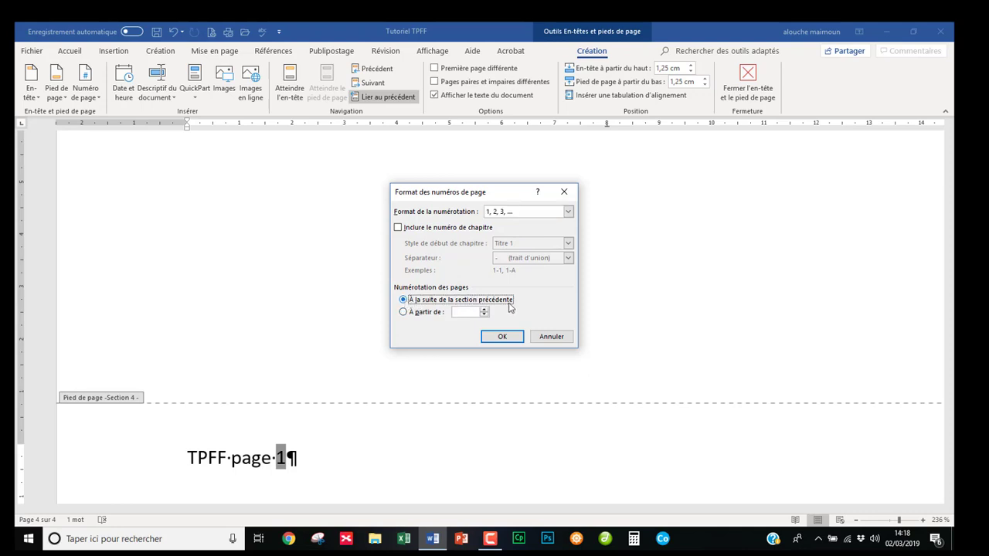
pyautogui.click(502, 337)
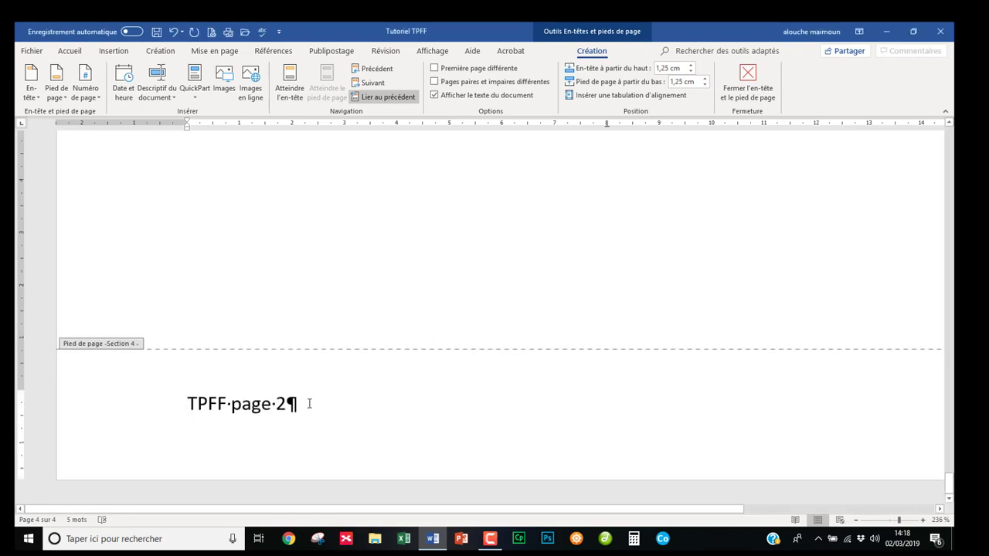
pyautogui.click(871, 525)
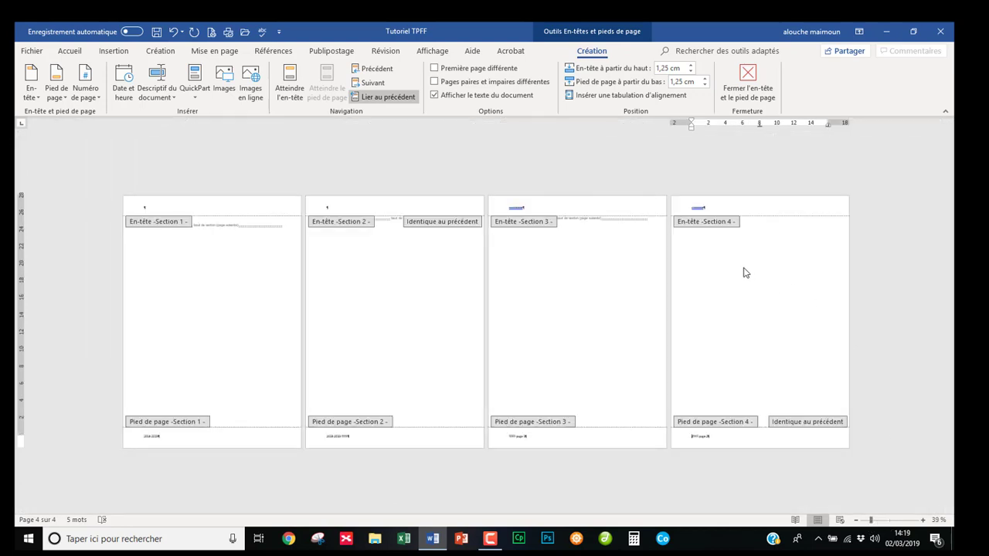
pyautogui.doubleClick(746, 272)
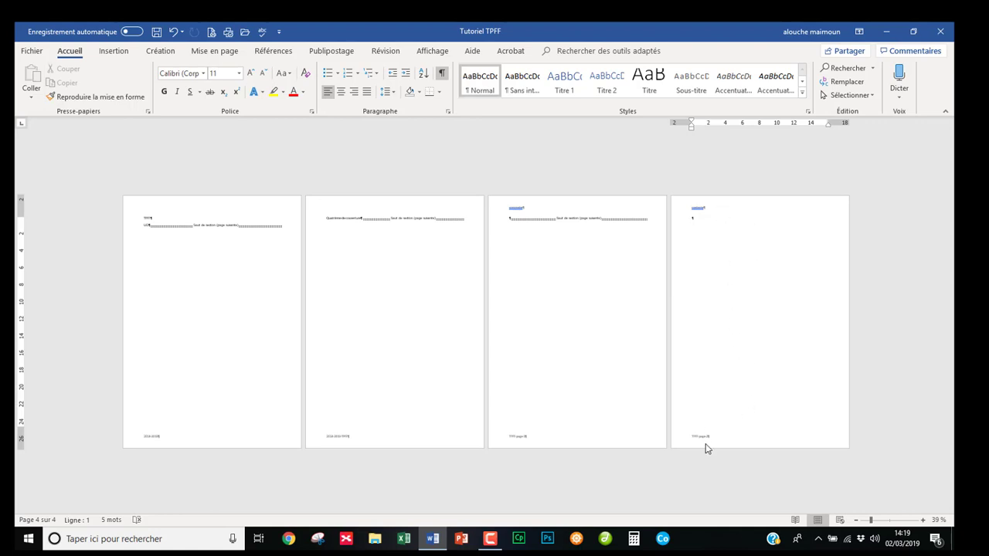
# Step: Add an empty paragraph in the body of page 4 and insert a simple page break (Page) after it
pyautogui.doubleClick(706, 224)
pyautogui.click(209, 51)
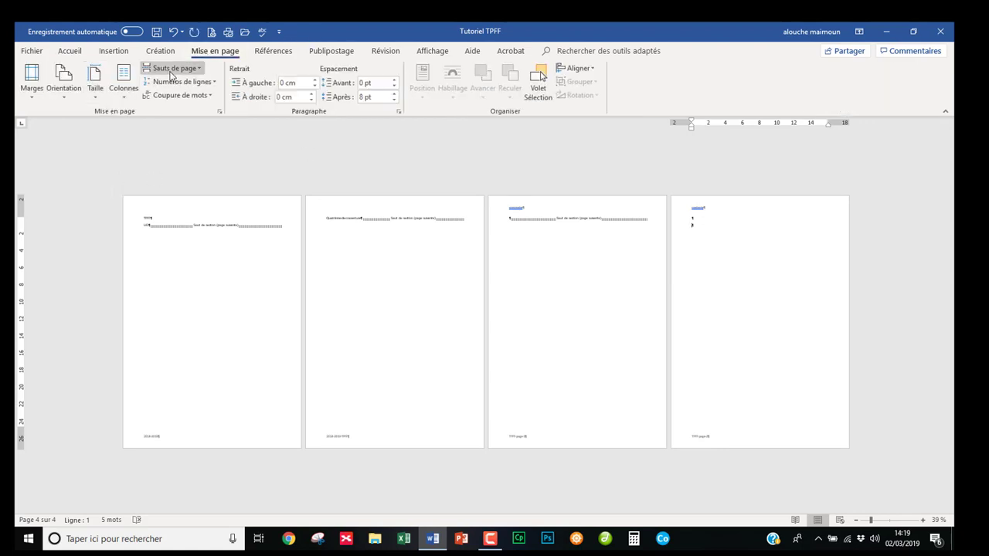
pyautogui.click(171, 69)
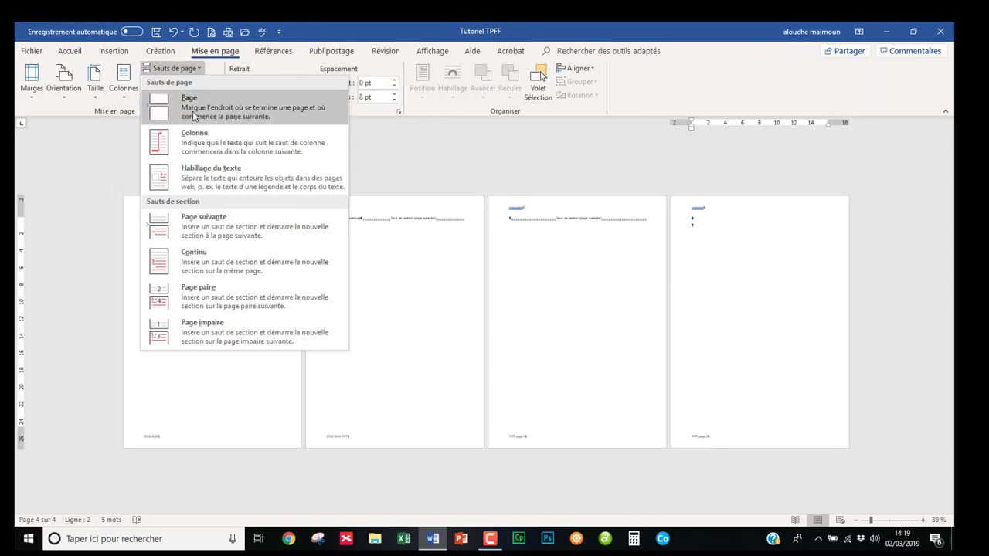
pyautogui.click(195, 115)
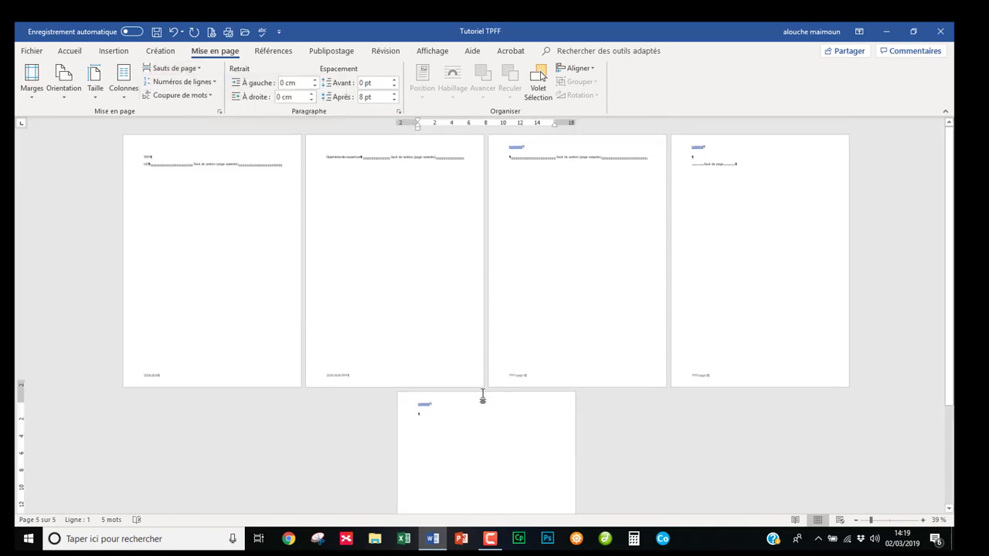
# Step: Insert two next-page section breaks (Page suivante) at the end of the document to create sections 5 and 6
pyautogui.scroll(-1, 483, 397)
pyautogui.click(891, 521)
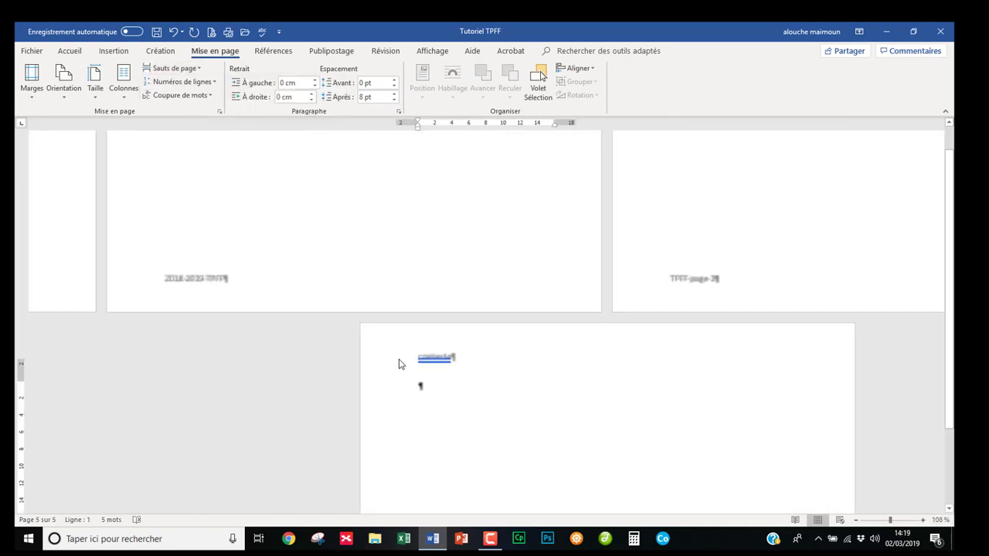
pyautogui.scroll(-10, 337, 358)
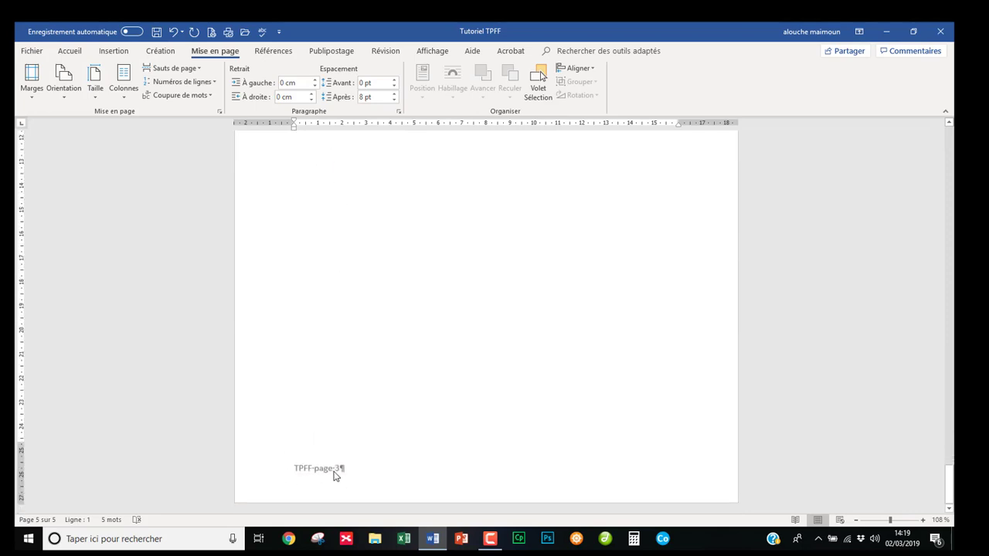
pyautogui.scroll(10, 360, 444)
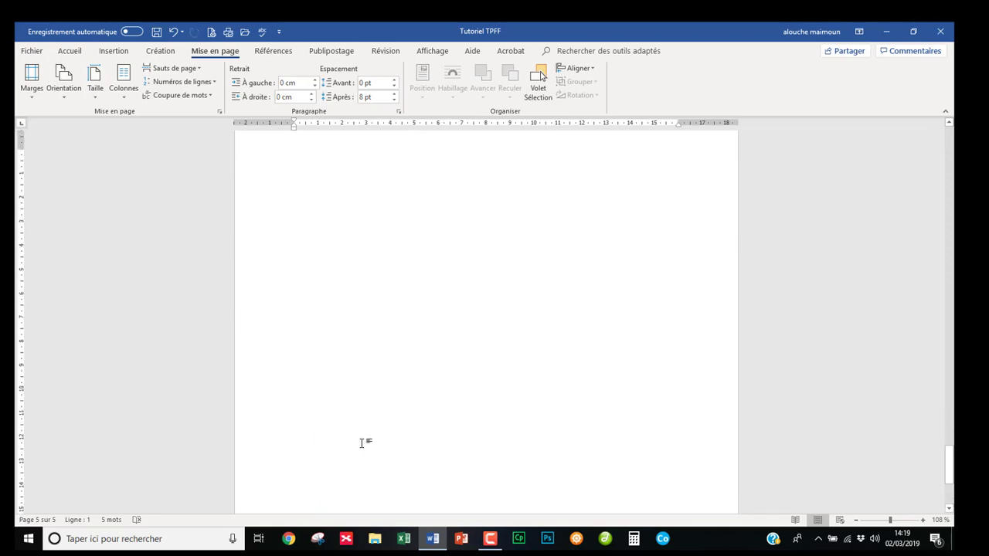
pyautogui.scroll(2, 360, 444)
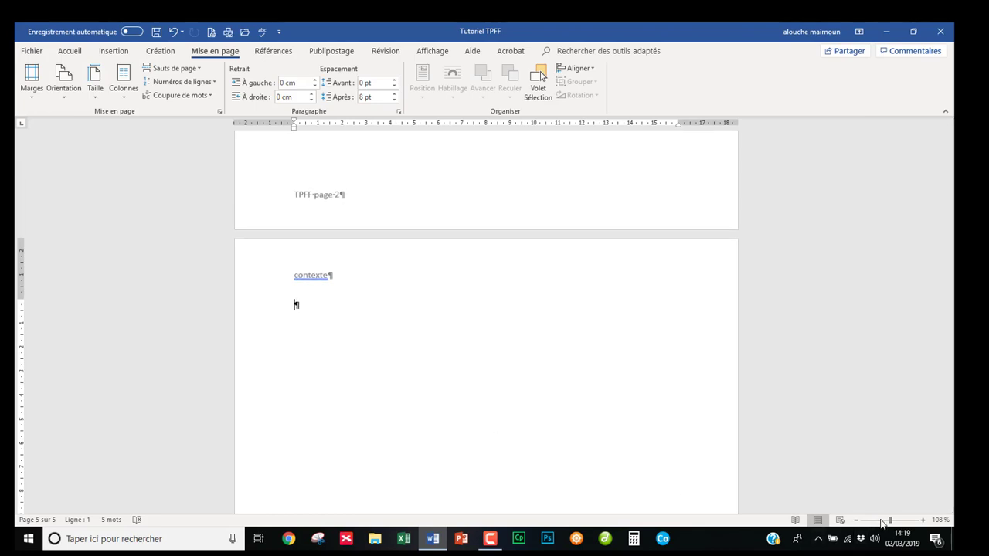
pyautogui.moveTo(890, 519); pyautogui.dragTo(881, 519)
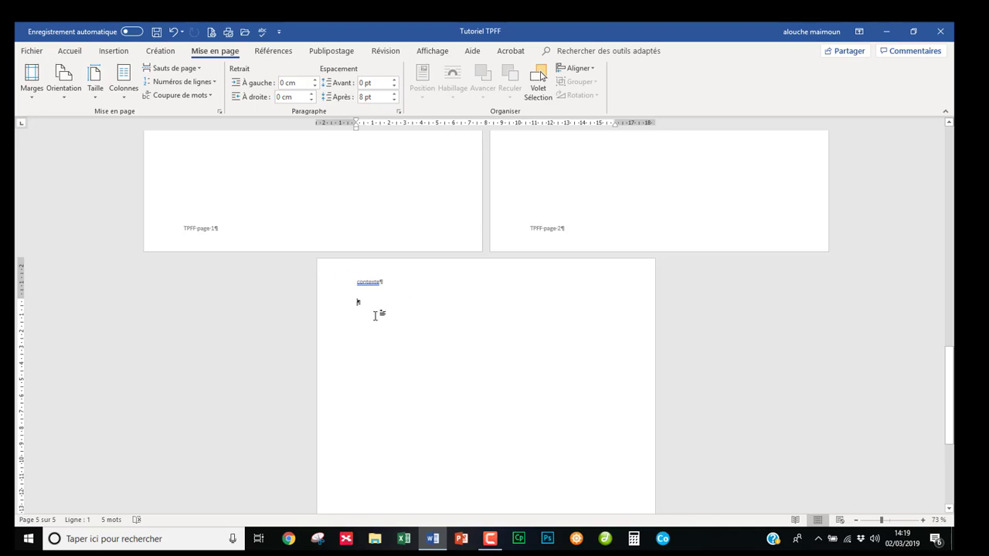
pyautogui.click(174, 68)
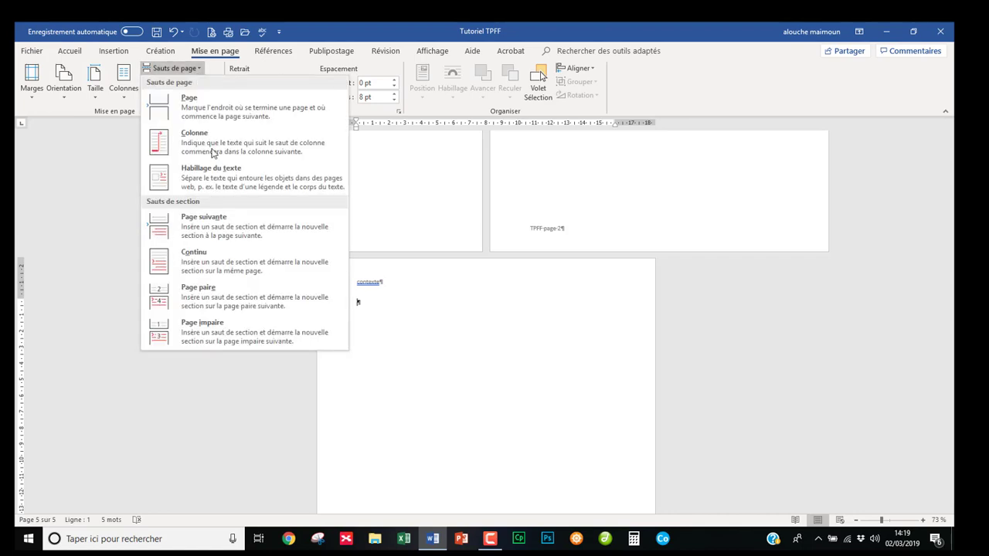
pyautogui.click(226, 230)
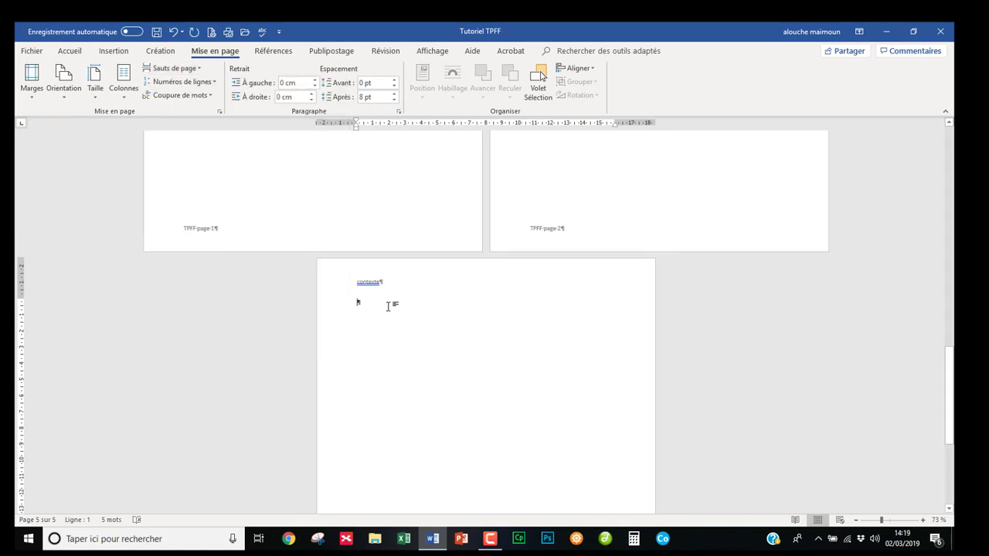
pyautogui.click(197, 69)
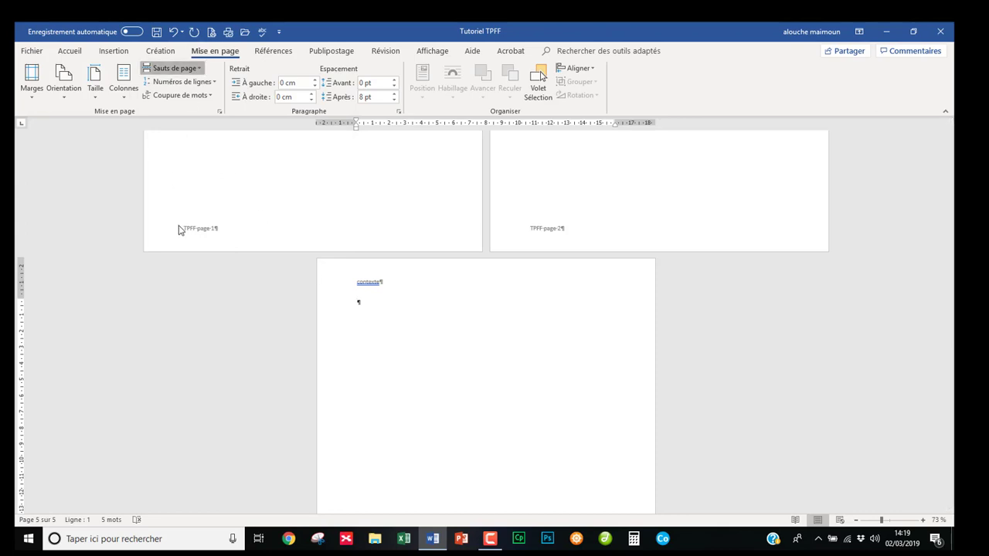
pyautogui.click(198, 232)
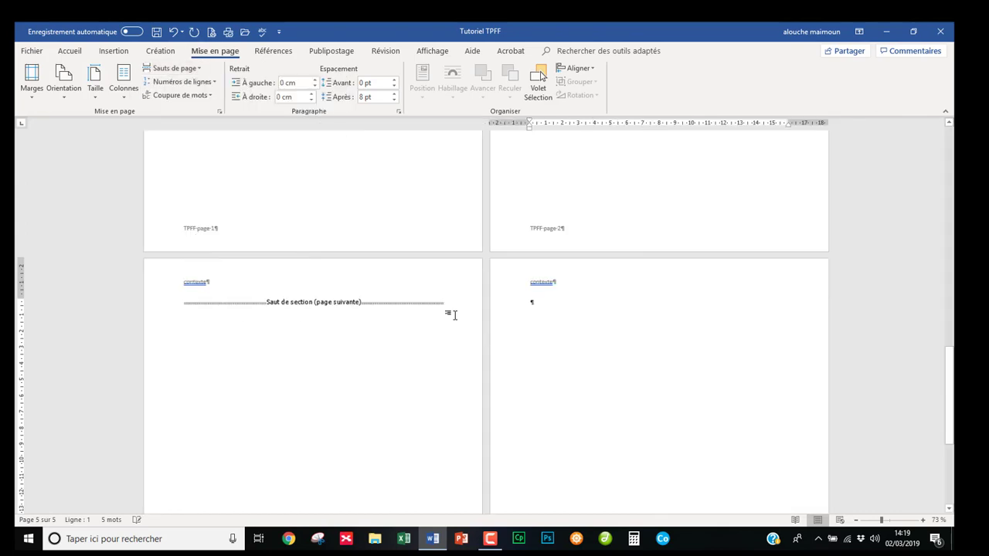
# Step: Unlink the section 6 header from the previous section and replace its text with "analyse"
pyautogui.doubleClick(581, 285)
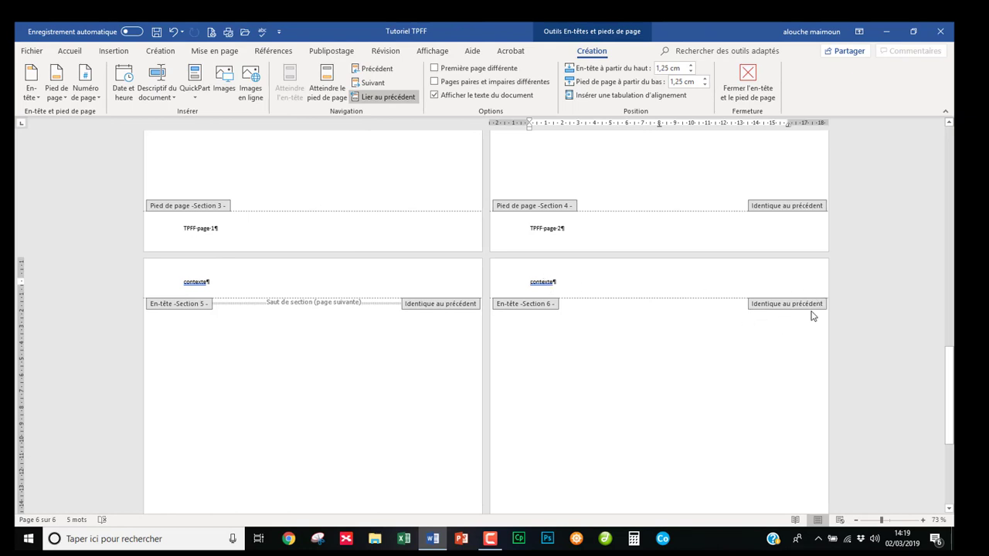
pyautogui.click(365, 97)
pyautogui.scroll(-3, 465, 154)
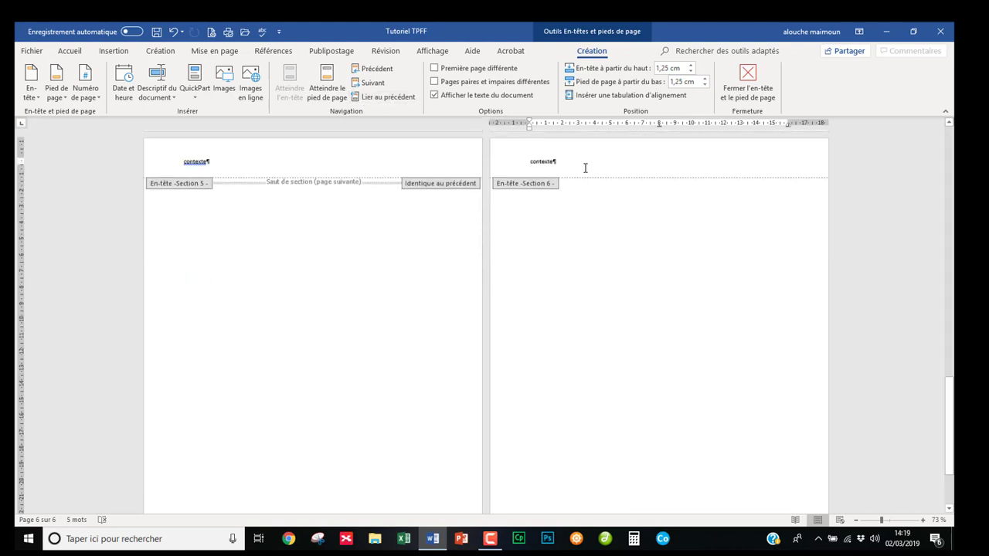
pyautogui.moveTo(585, 168); pyautogui.dragTo(517, 159)
pyautogui.write('ana')
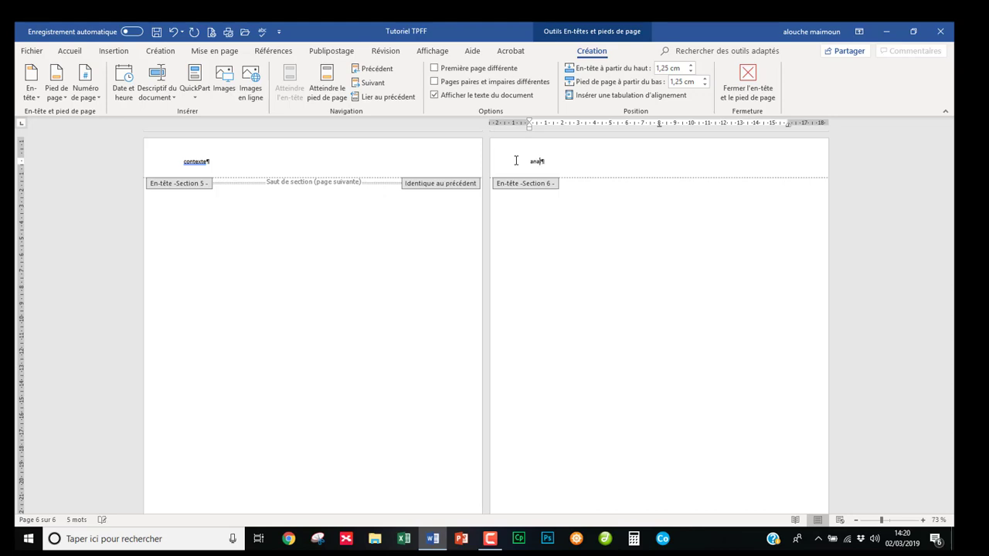
pyautogui.write('lyse')
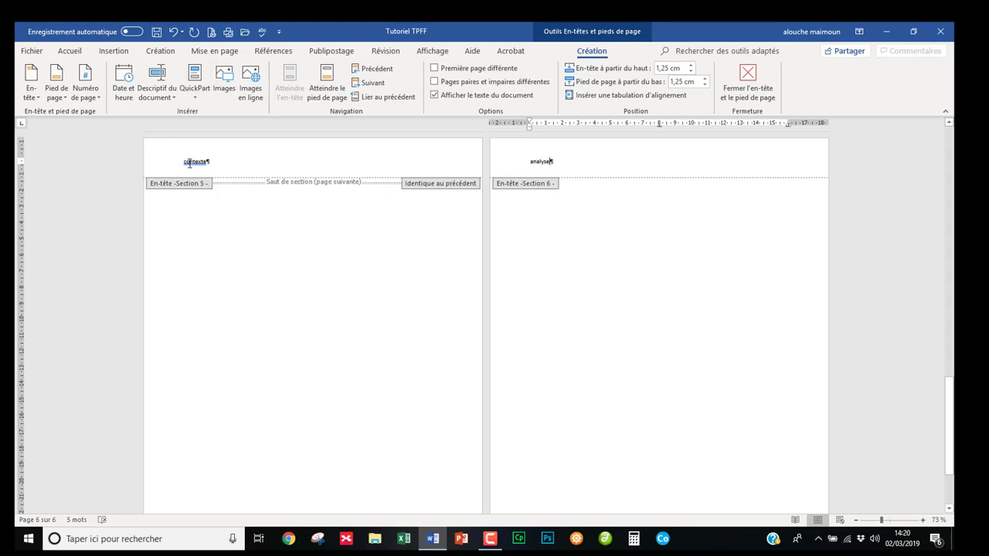
# Step: Return to the body text of section 6 and add an empty paragraph
pyautogui.scroll(-5, 688, 243)
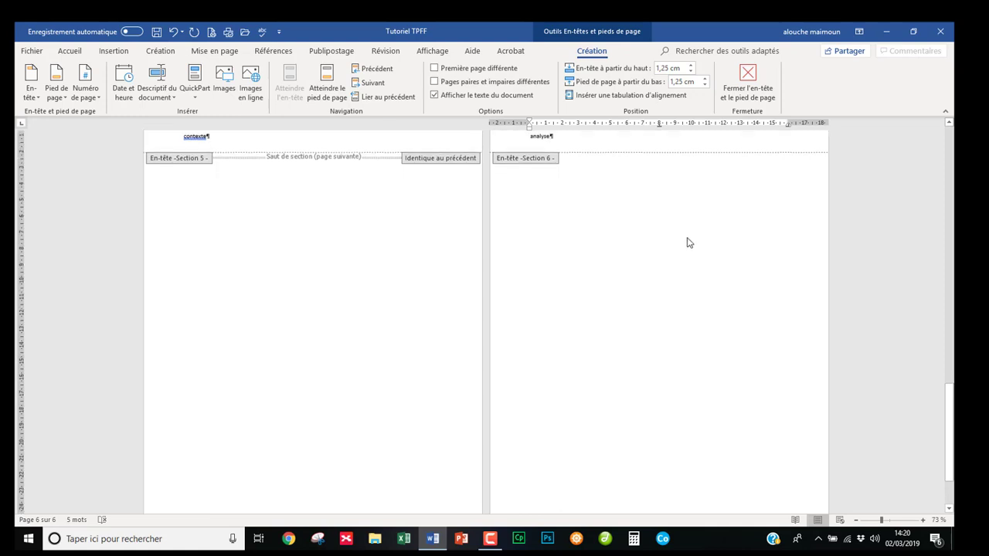
pyautogui.scroll(-1, 688, 242)
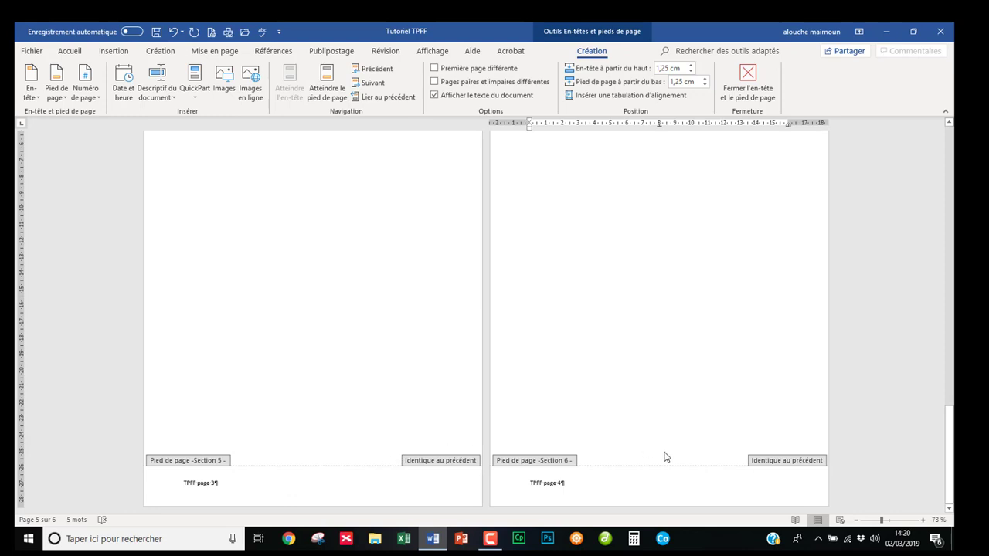
pyautogui.scroll(5, 608, 309)
pyautogui.scroll(1, 609, 309)
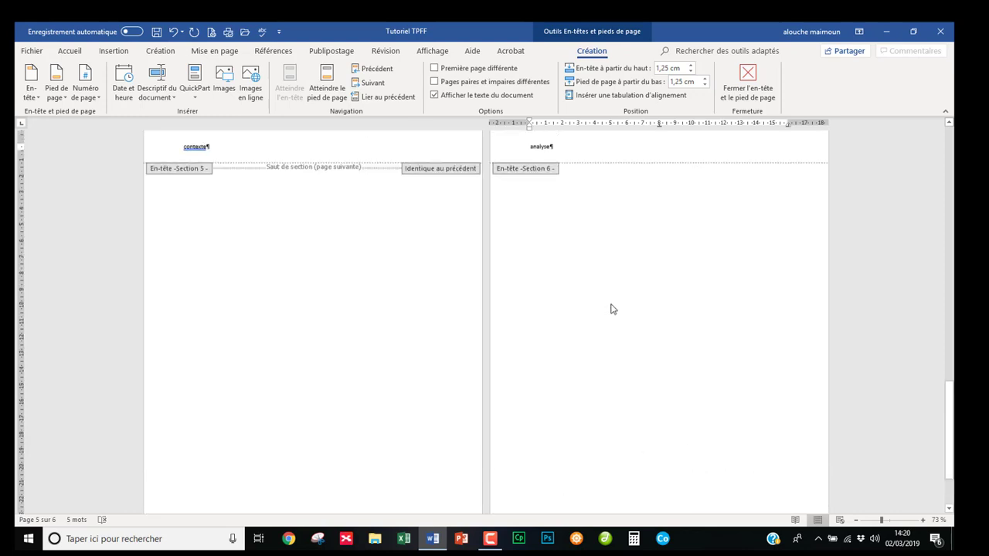
pyautogui.doubleClick(618, 251)
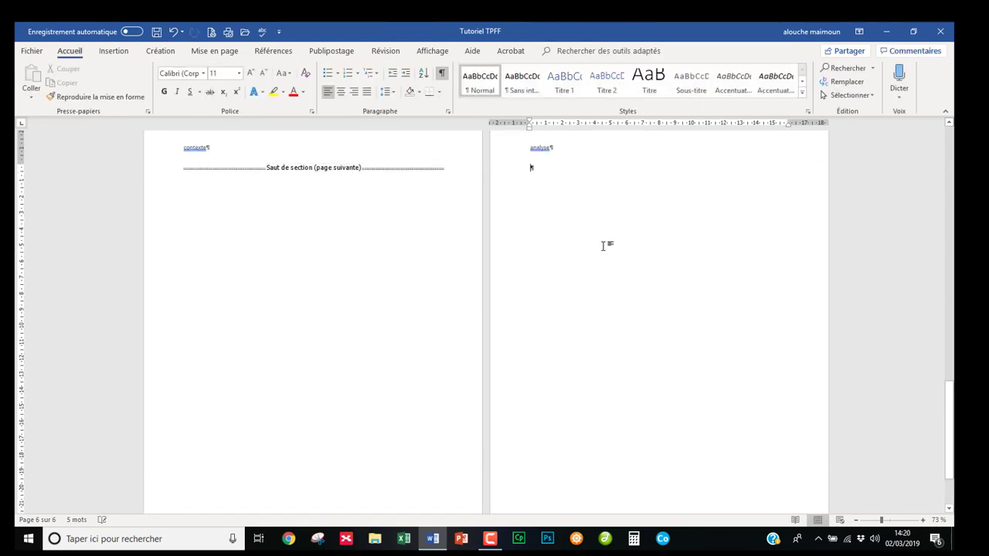
pyautogui.press('Return')
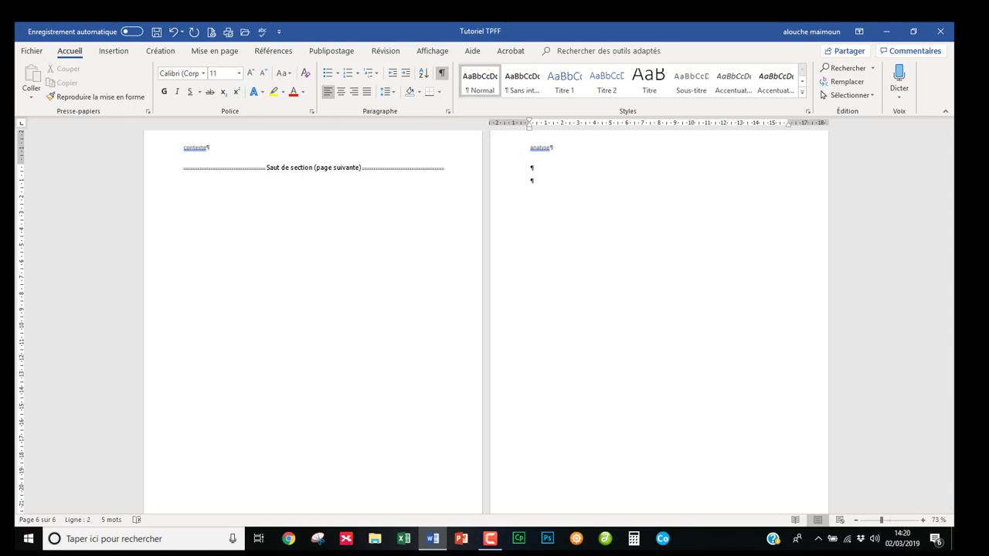
# Step: Insert a next-page section break (Page suivante) at the second empty paragraph of section 6 to start section 7
pyautogui.click(228, 53)
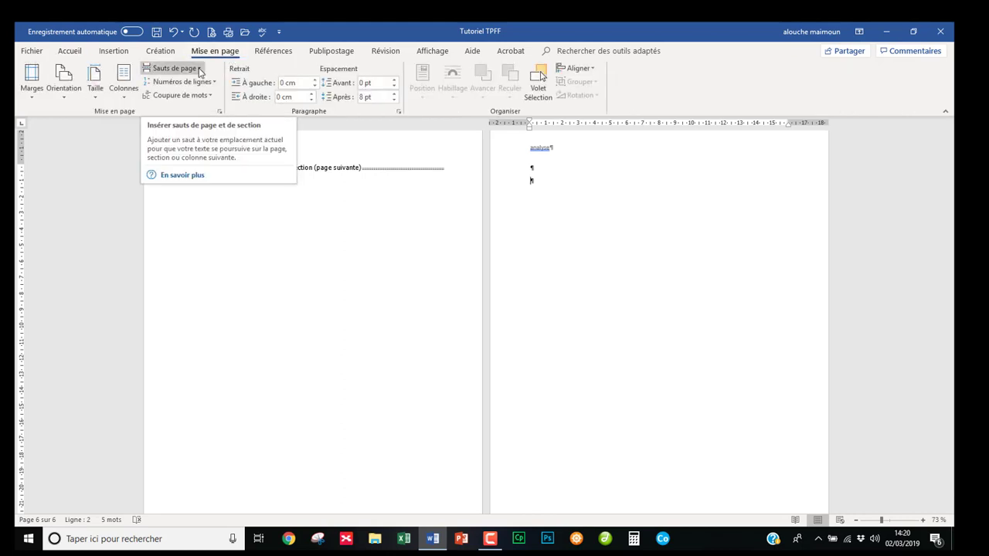
pyautogui.click(199, 70)
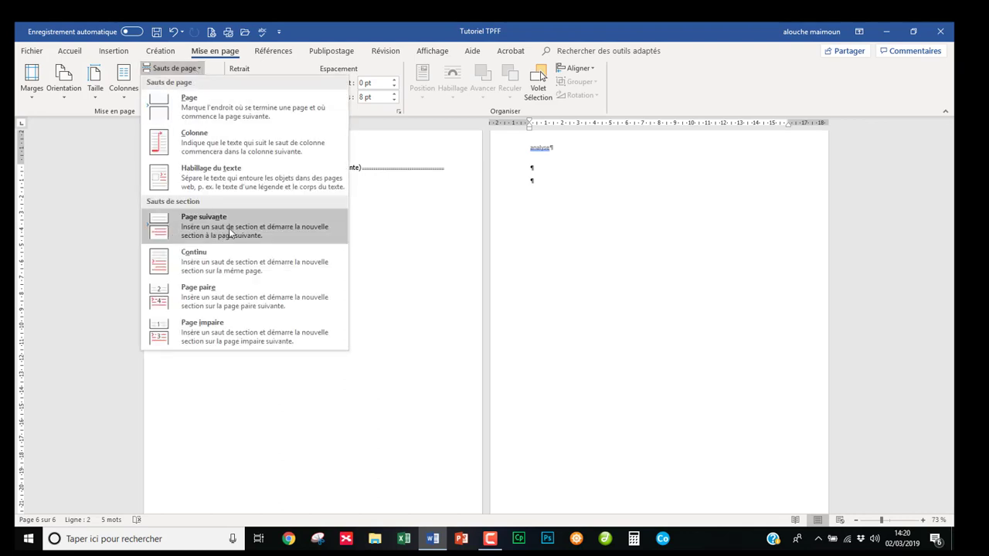
pyautogui.click(230, 233)
# Step: Set the page orientation of section 7 to landscape (Paysage)
pyautogui.scroll(-2, 356, 324)
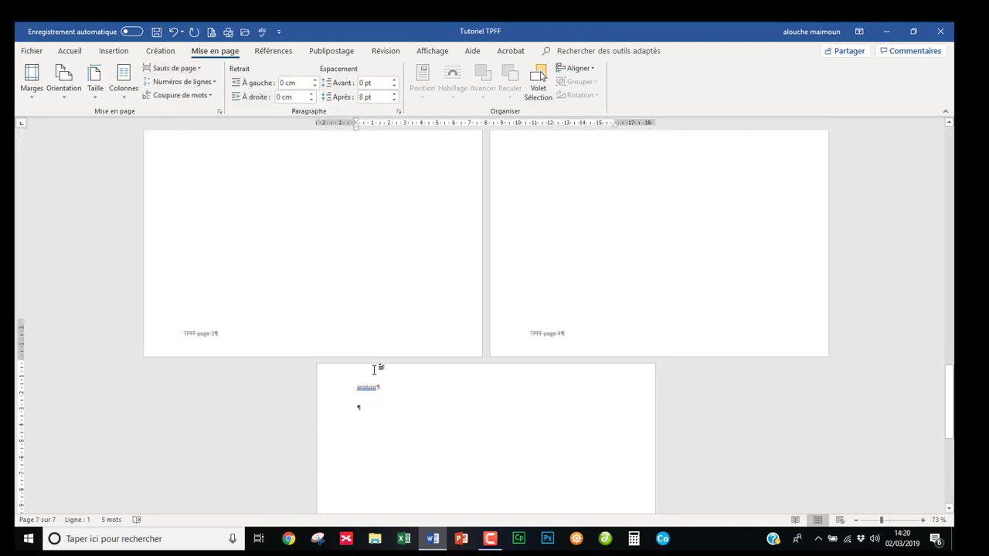
pyautogui.scroll(-4, 373, 369)
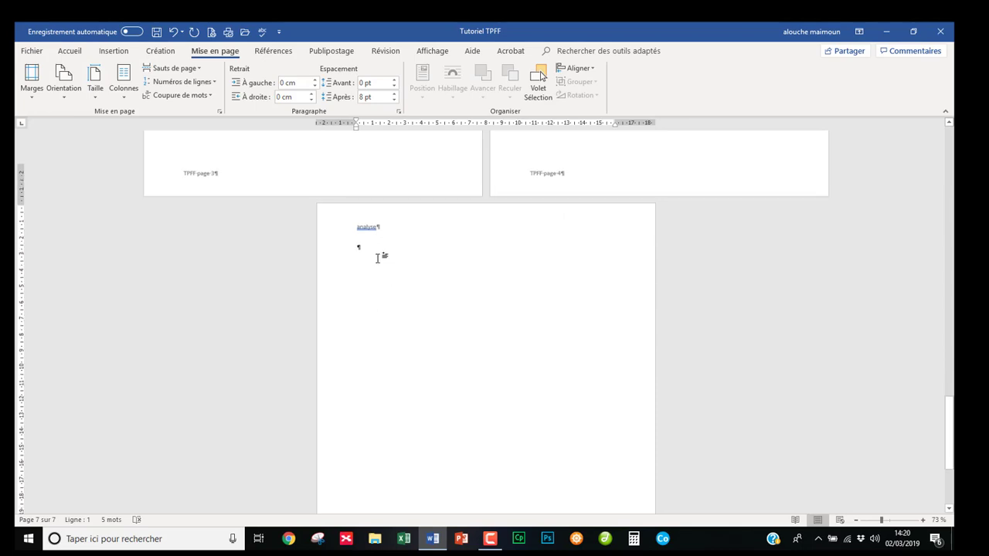
pyautogui.scroll(-1, 374, 224)
pyautogui.scroll(-1, 417, 235)
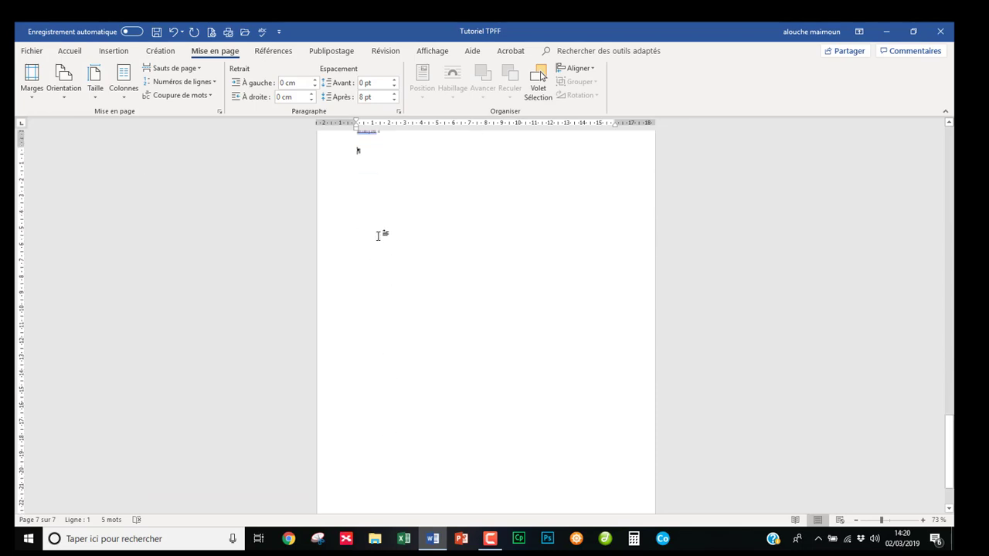
pyautogui.scroll(1, 362, 198)
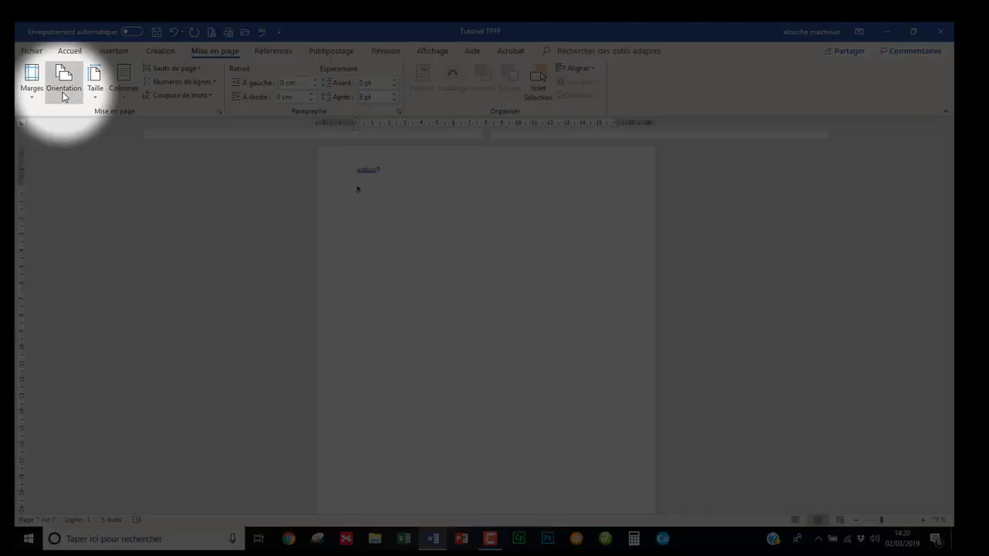
pyautogui.click(64, 85)
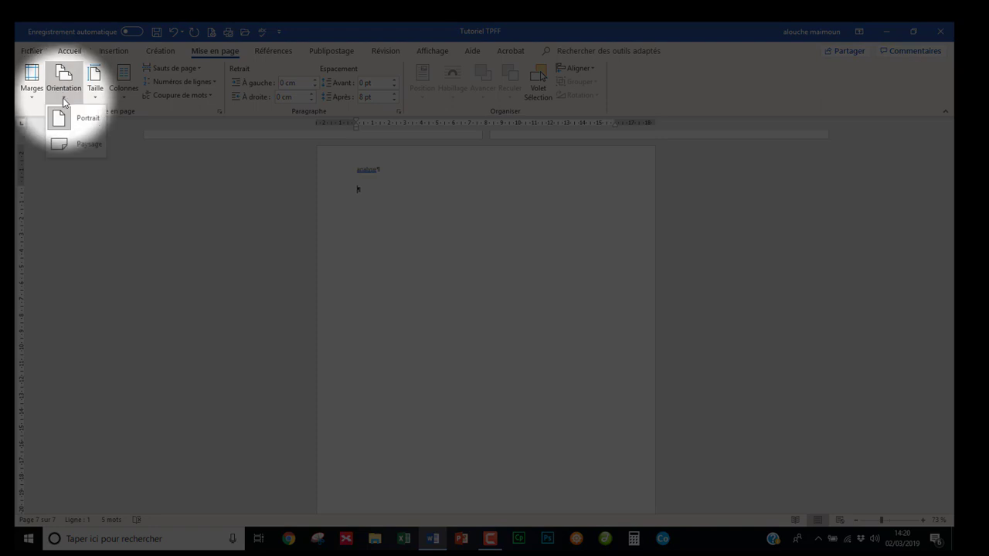
pyautogui.click(79, 146)
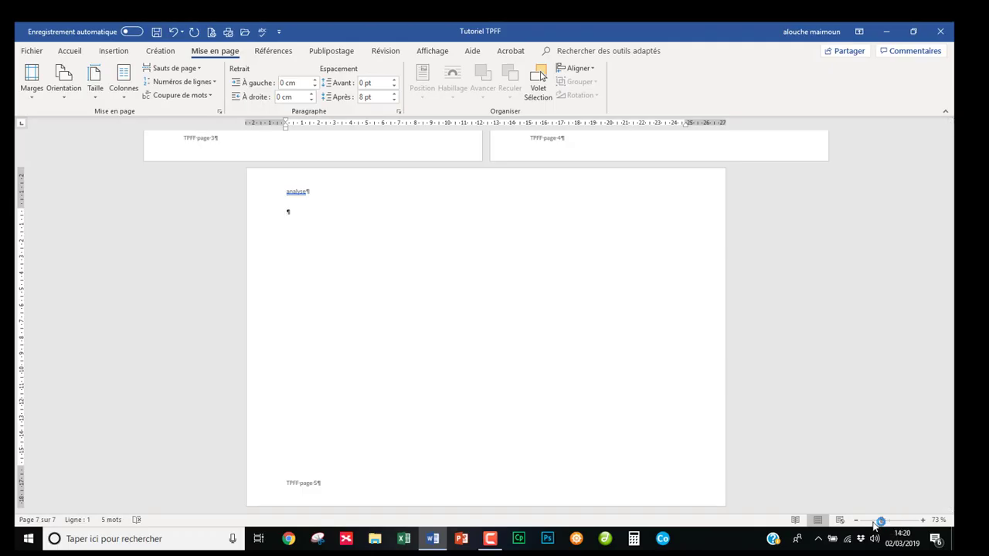
# Step: Insert a next-page section break (Page suivante) in section 7 and set the new section 8 to portrait orientation
pyautogui.moveTo(881, 519); pyautogui.dragTo(873, 520)
pyautogui.scroll(3, 739, 442)
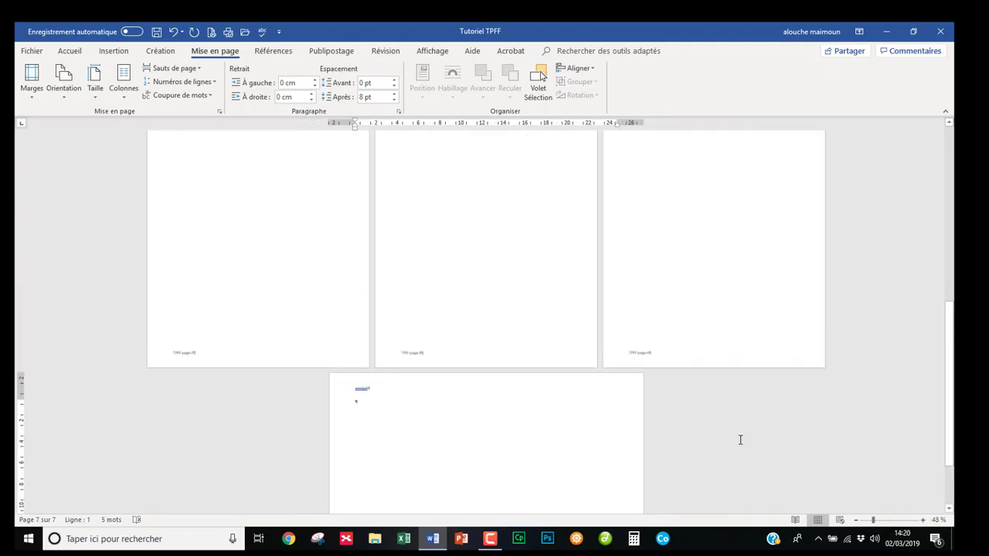
pyautogui.scroll(1, 739, 444)
pyautogui.scroll(-4, 737, 441)
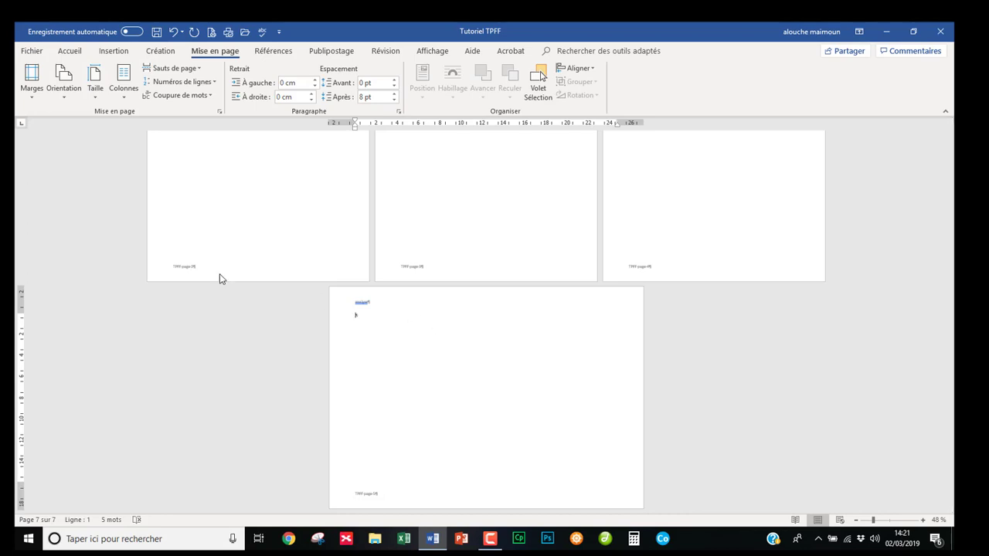
pyautogui.click(195, 70)
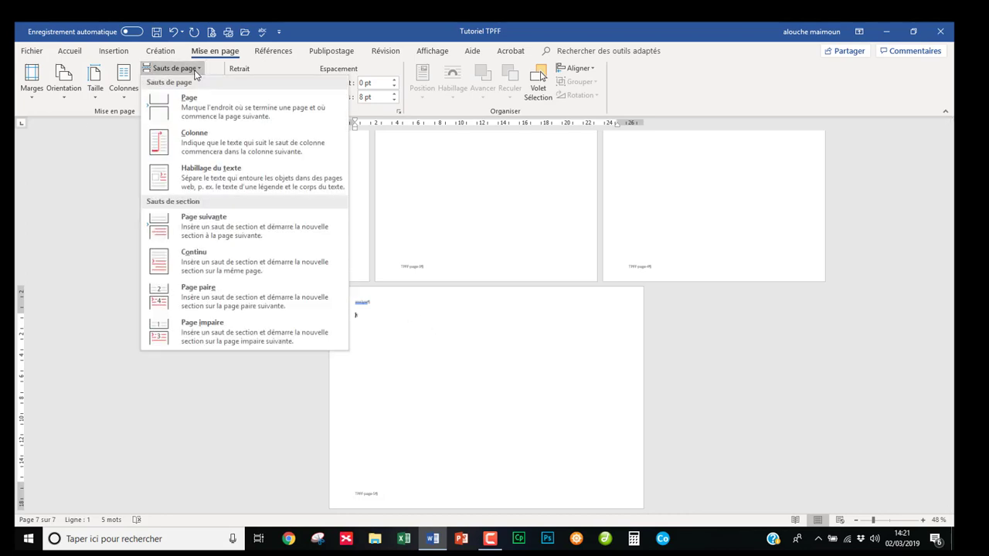
pyautogui.click(190, 226)
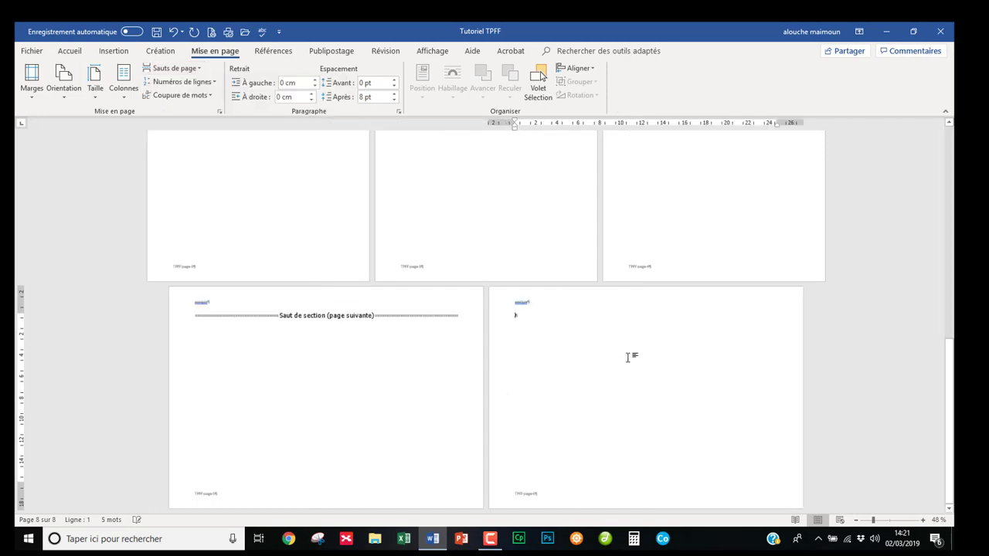
pyautogui.click(65, 87)
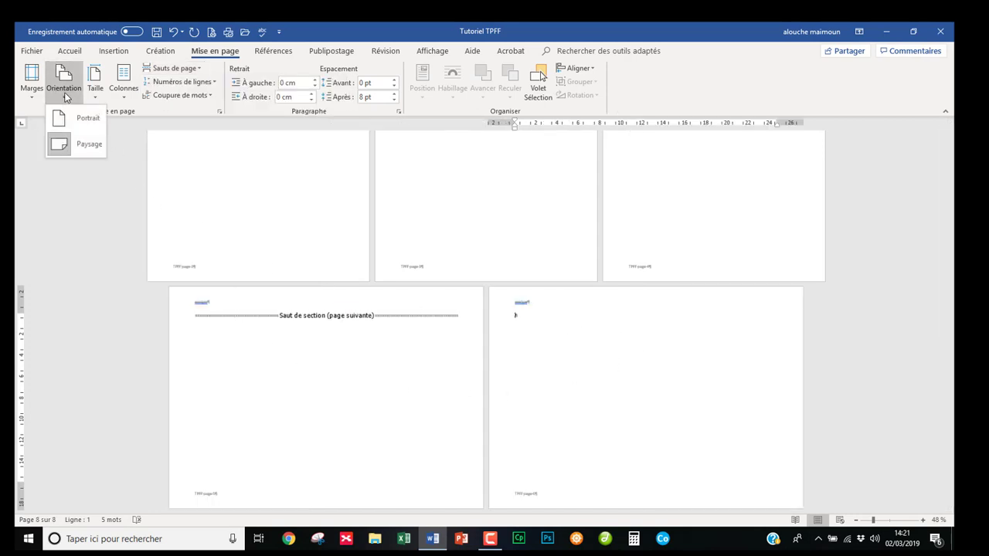
pyautogui.click(71, 118)
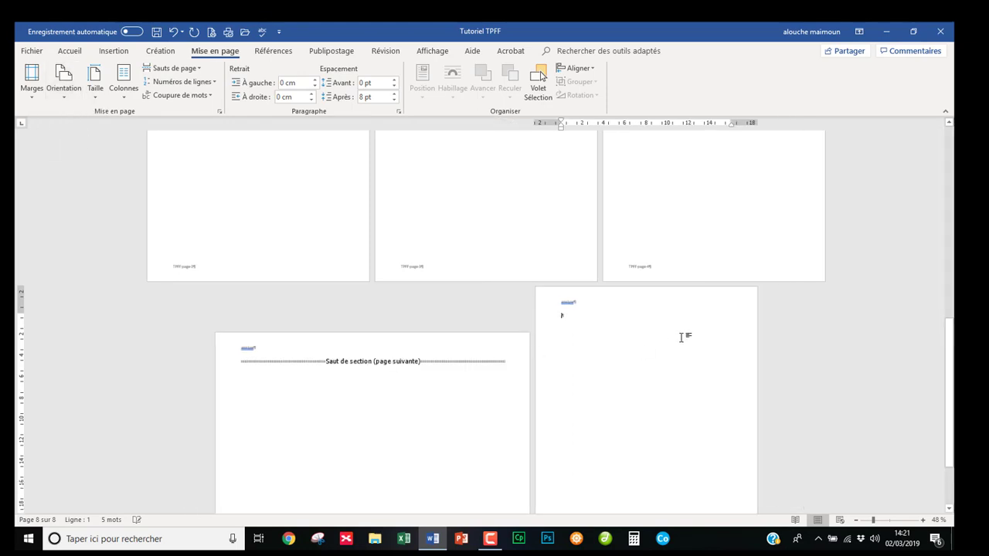
# Step: Unlink the section 8 header from the previous section and delete its text
pyautogui.doubleClick(687, 304)
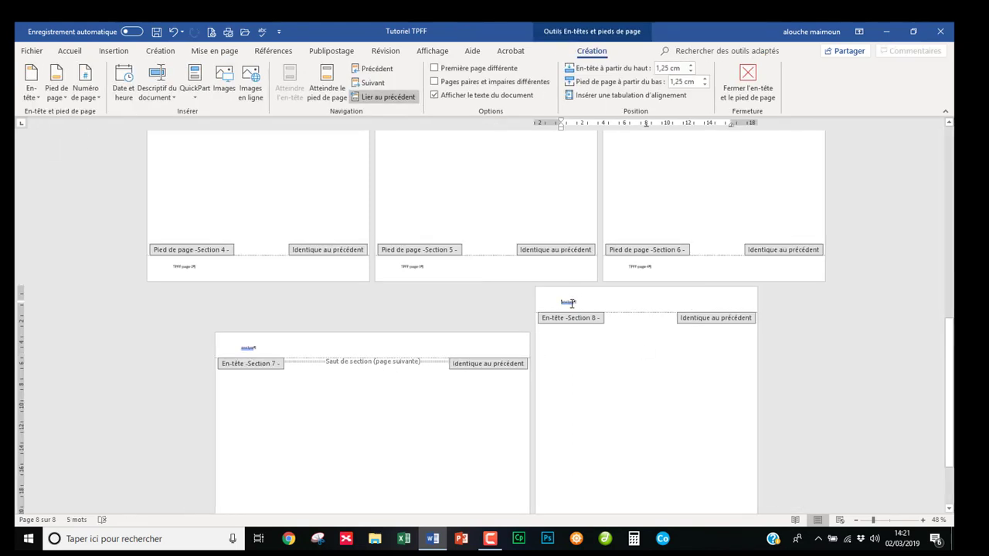
pyautogui.click(384, 97)
pyautogui.scroll(-1, 634, 197)
pyautogui.moveTo(555, 212); pyautogui.dragTo(594, 208)
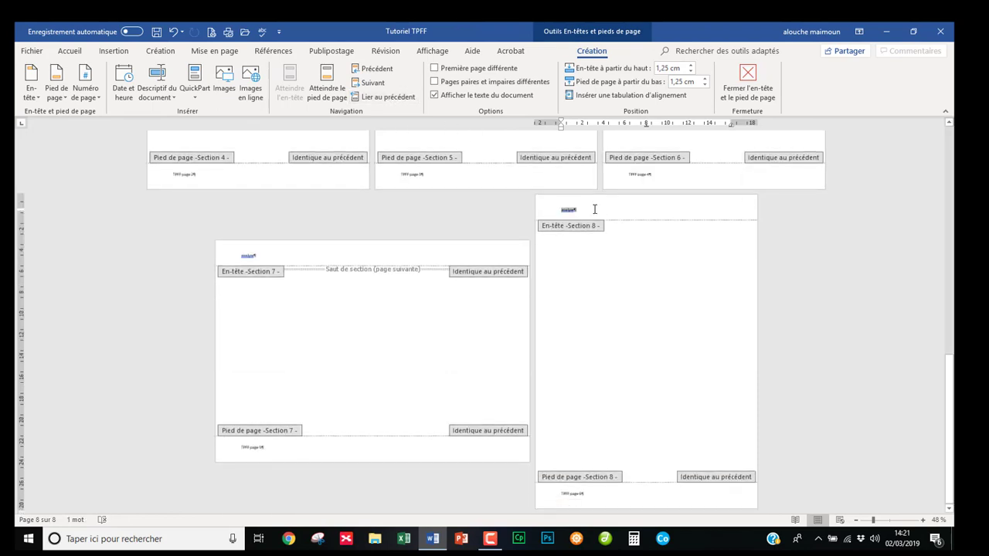
pyautogui.press('Delete')
# Step: Place the insertion point in the section 8 footer at the page number
pyautogui.click(588, 496)
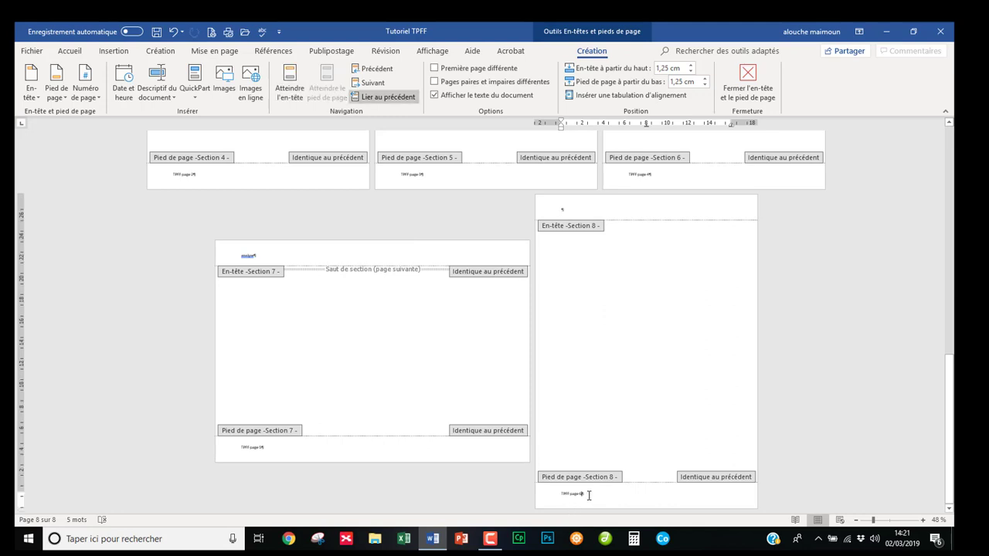